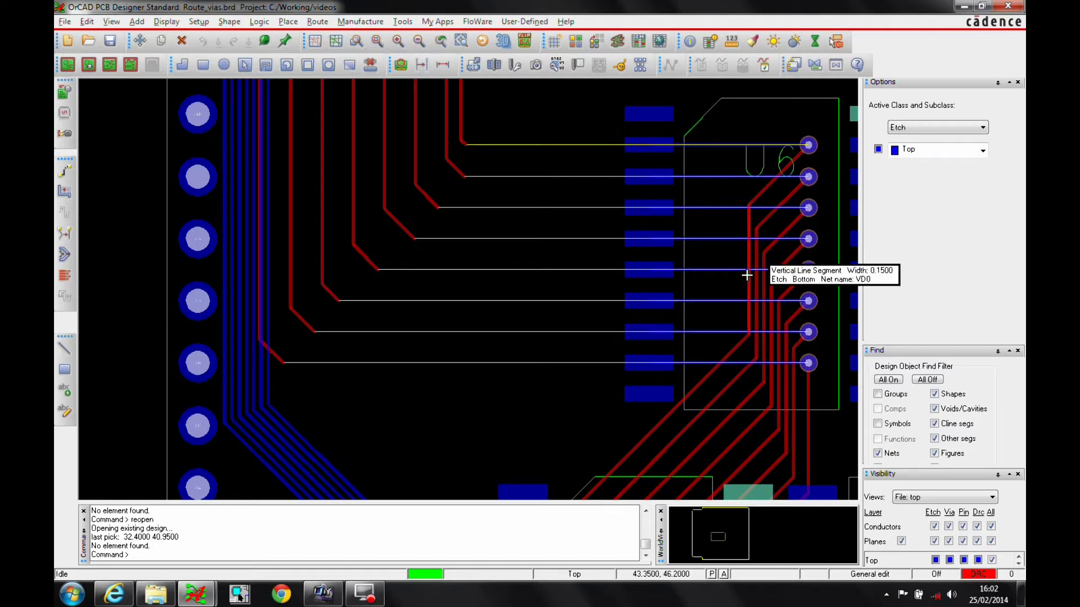
# - Review the CORE-2-5, UVIA4-5, UVIA1-2 and UVIA2-3 via definitions, keeping start layer SIGPL2
pyautogui.click(199, 22)
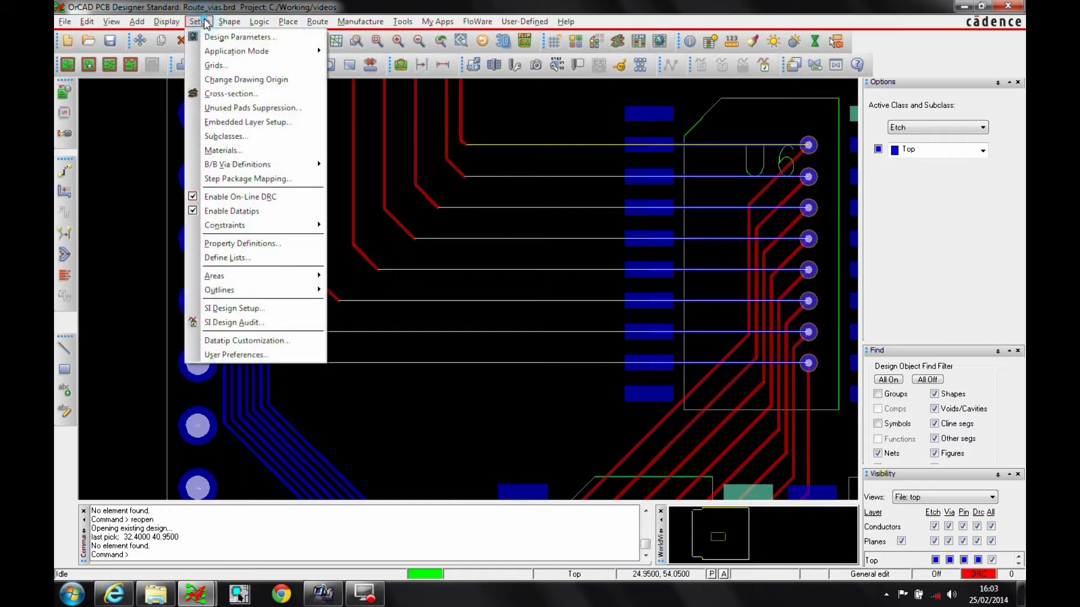
pyautogui.moveTo(265, 164)
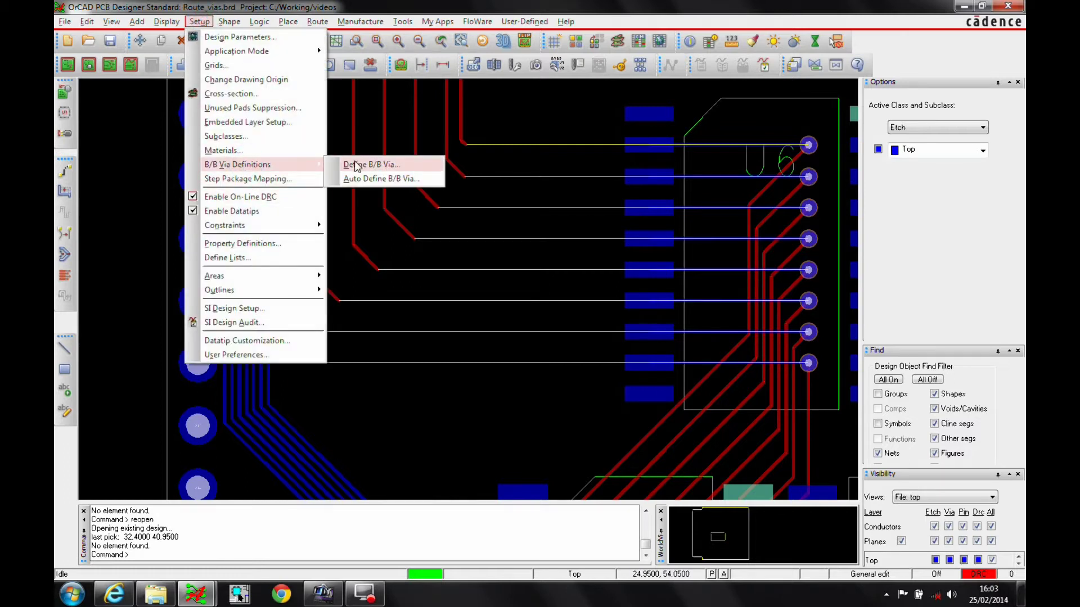
pyautogui.click(387, 166)
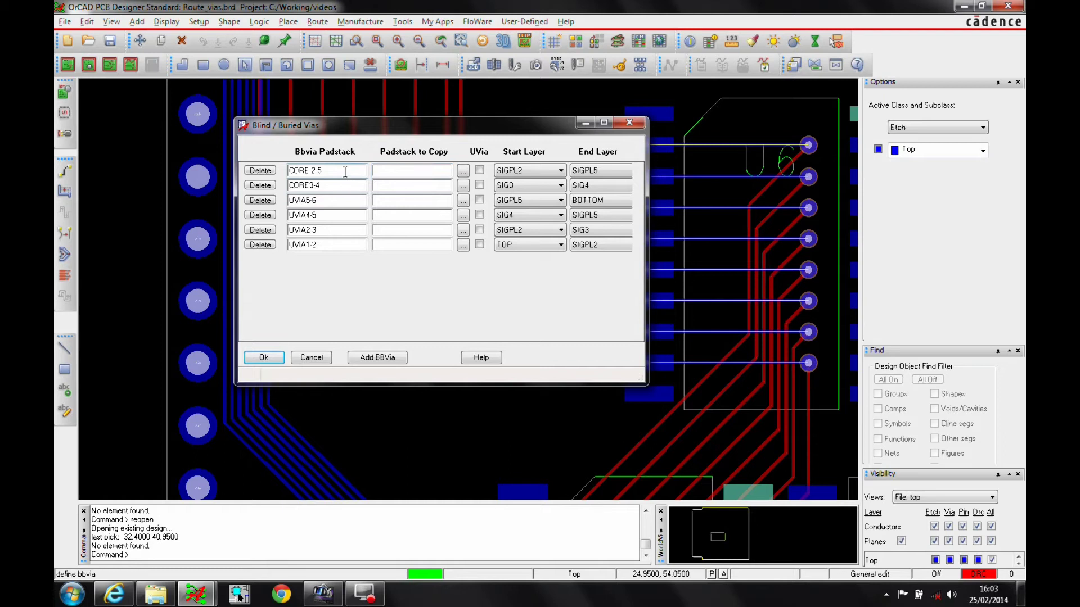
pyautogui.click(341, 171)
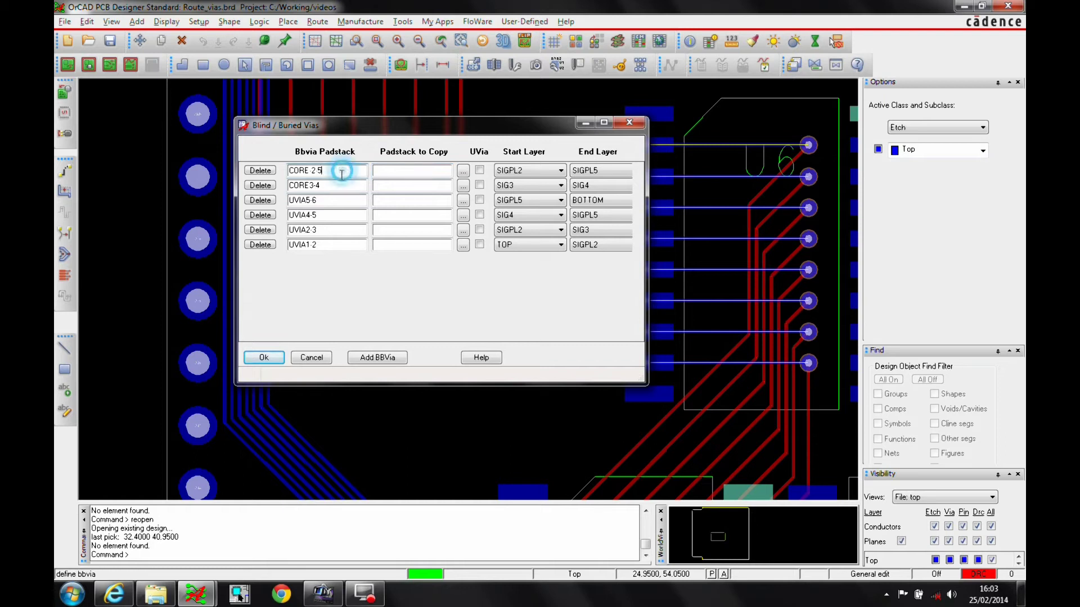
pyautogui.click(333, 216)
pyautogui.click(320, 246)
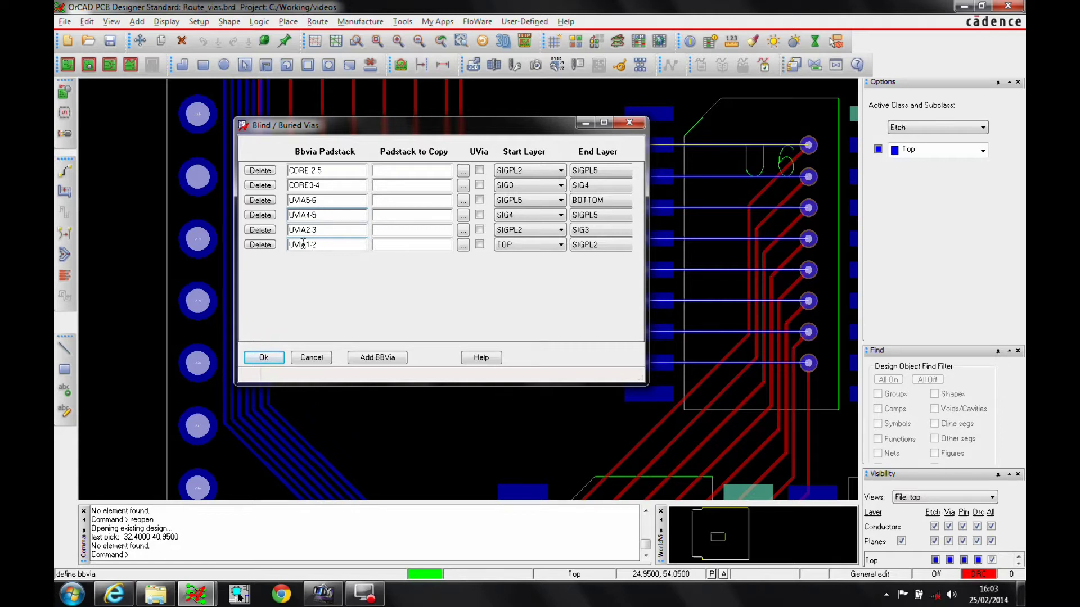
pyautogui.click(322, 230)
pyautogui.click(325, 244)
pyautogui.click(560, 170)
pyautogui.click(561, 171)
pyautogui.click(308, 356)
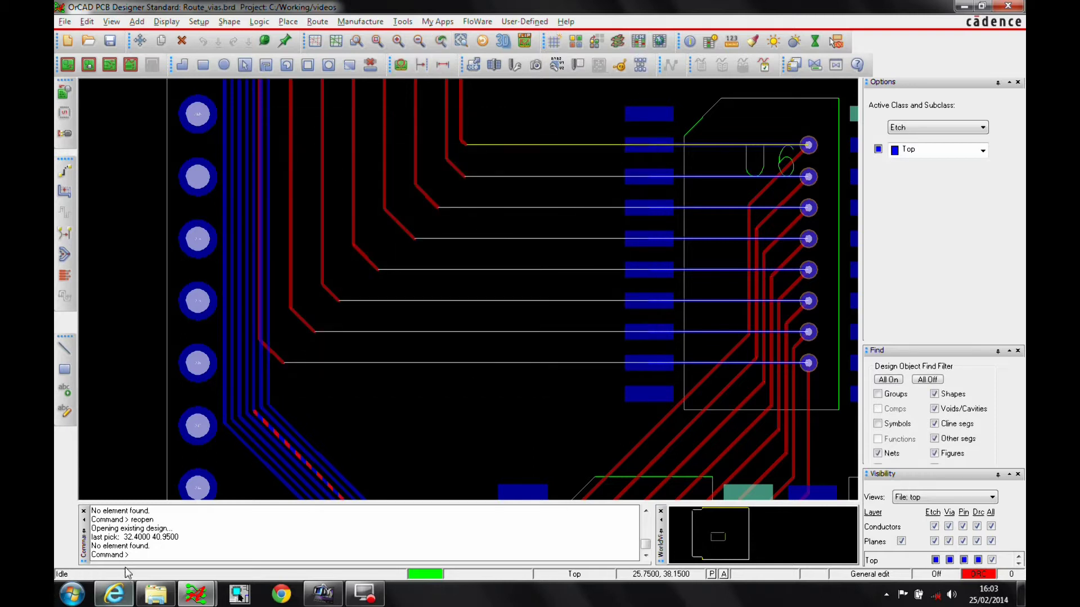
# - Inspect the DEFAULT allowed via list in Constraint Manager without changes
pyautogui.moveTo(195, 594)
pyautogui.click(248, 535)
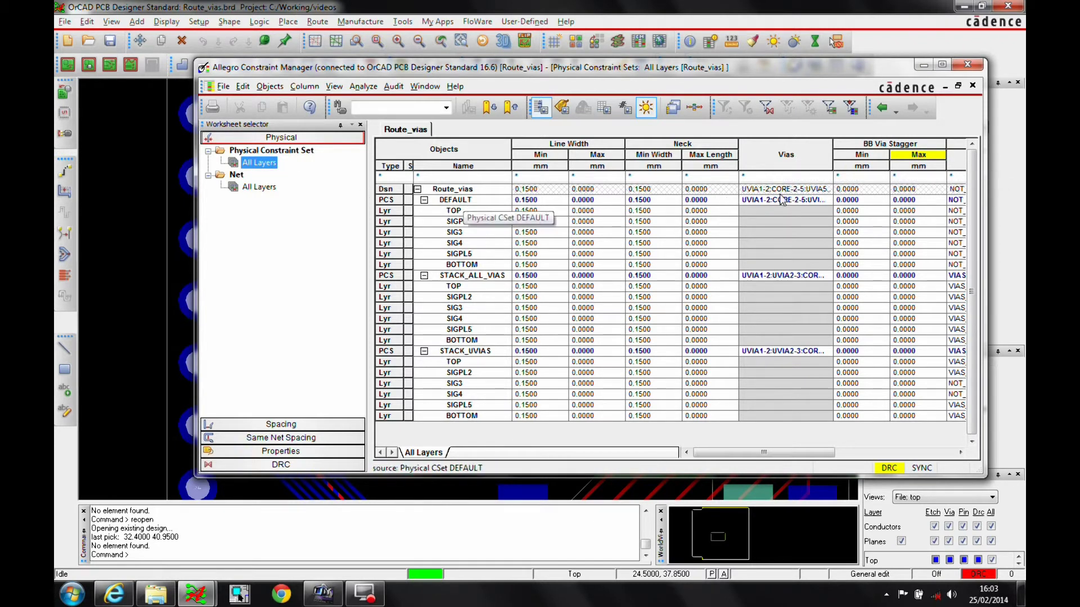
pyautogui.doubleClick(811, 201)
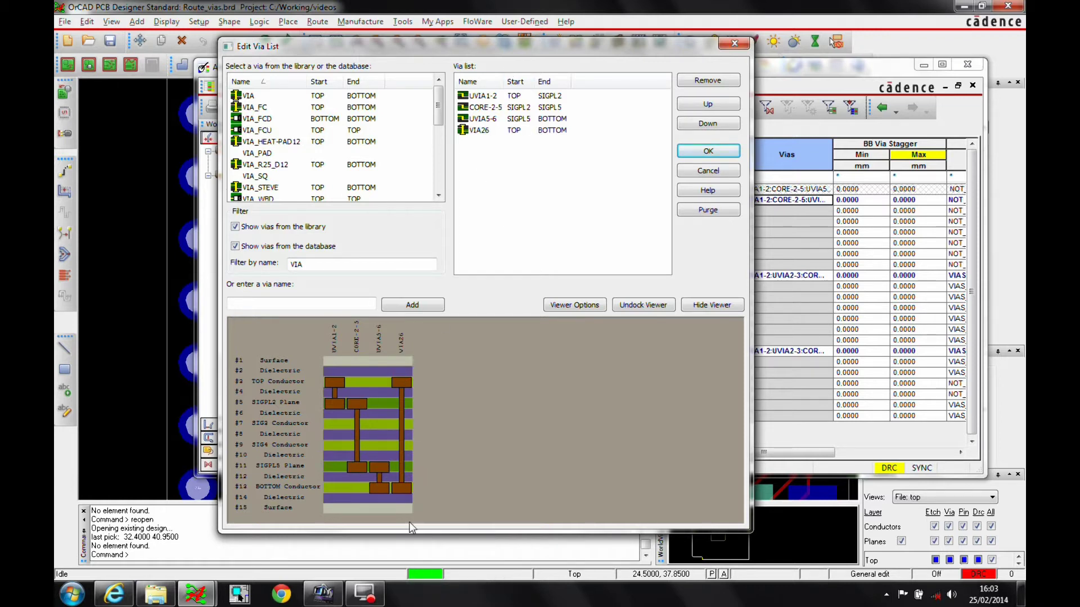
pyautogui.moveTo(409, 365)
pyautogui.click(712, 169)
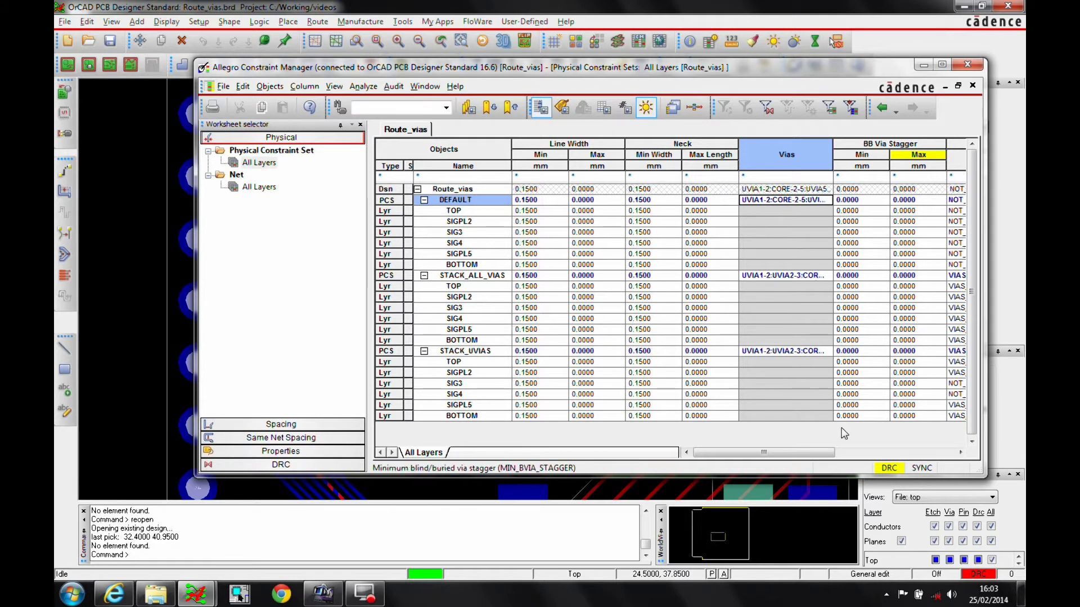
pyautogui.moveTo(794, 452); pyautogui.dragTo(896, 456)
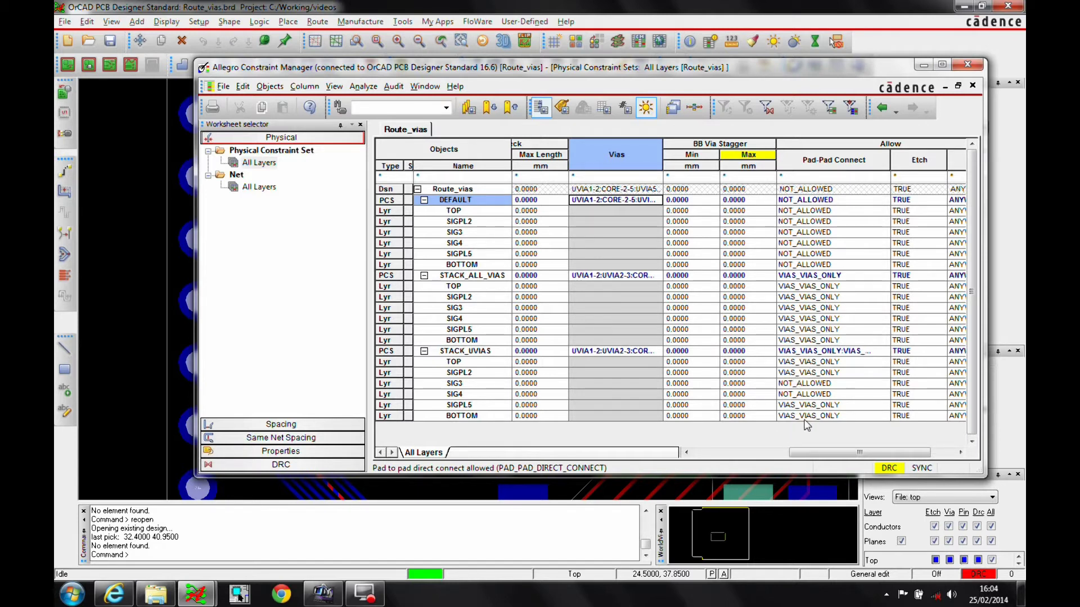
pyautogui.click(924, 65)
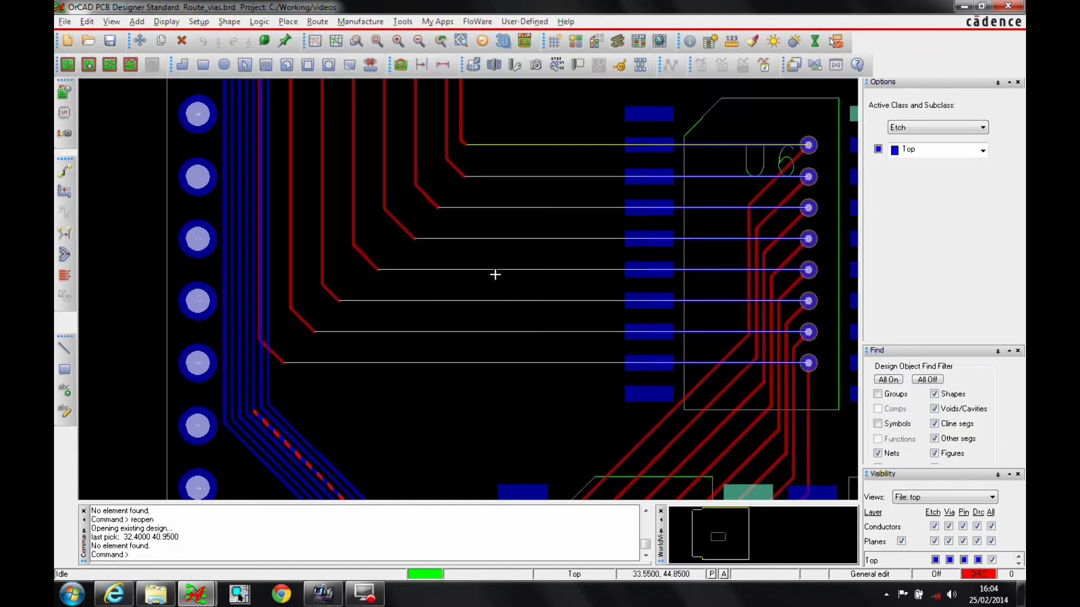
# - Start Add Connect with the alternate layer mode set to Working Layers (WL)
pyautogui.click(66, 172)
pyautogui.click(317, 22)
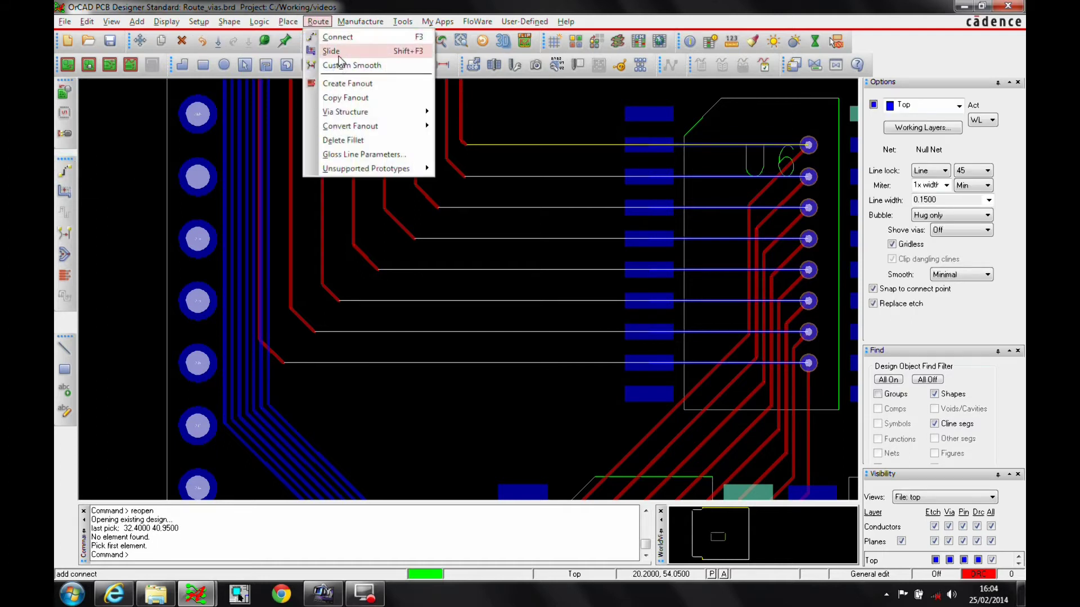
pyautogui.click(338, 37)
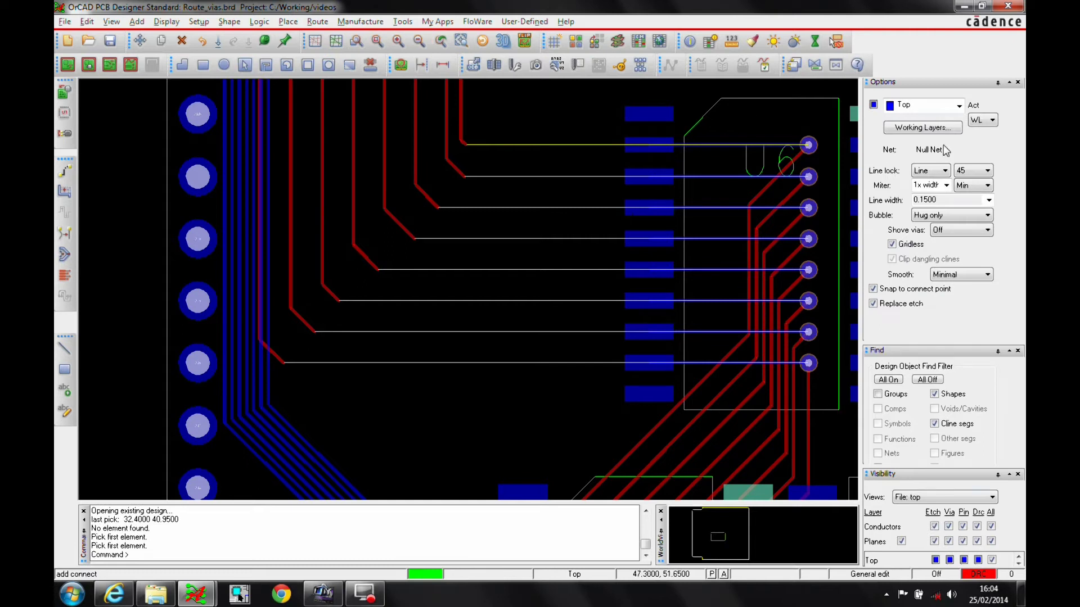
pyautogui.click(983, 120)
pyautogui.click(984, 136)
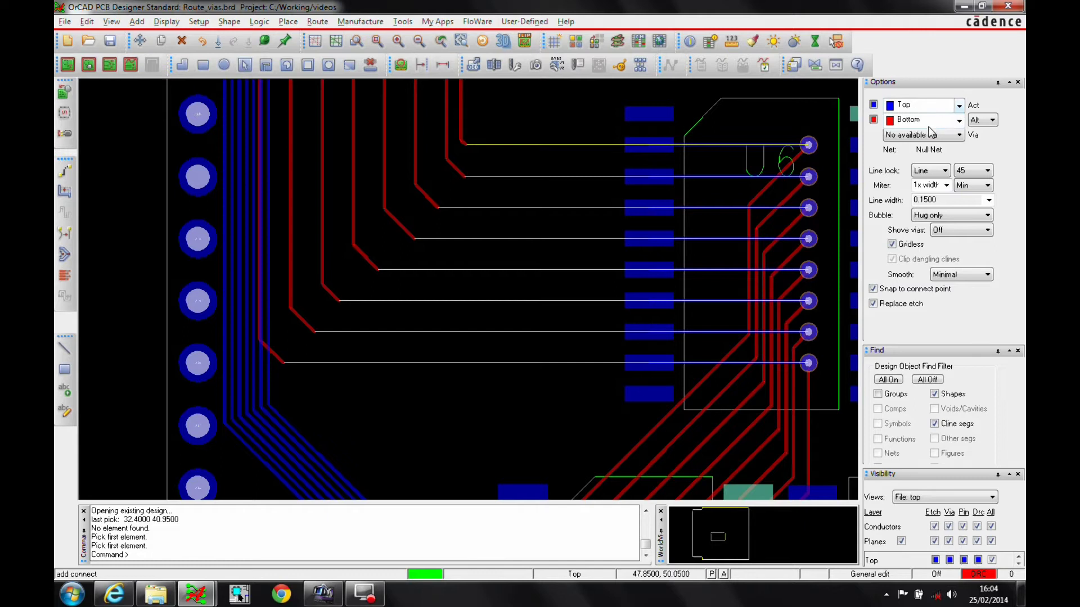
pyautogui.click(992, 121)
pyautogui.click(984, 141)
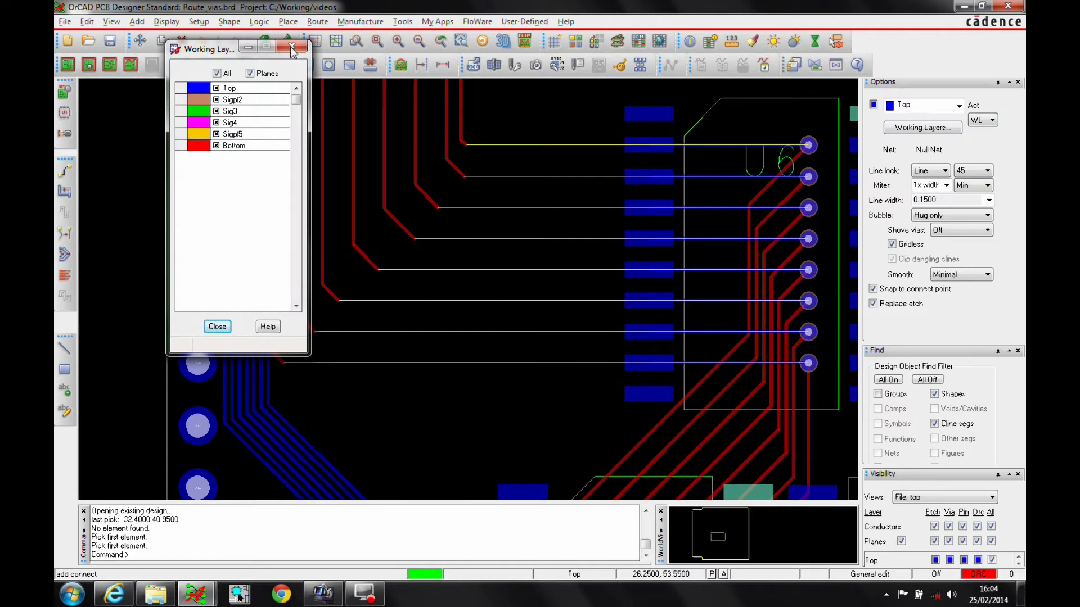
pyautogui.click(217, 327)
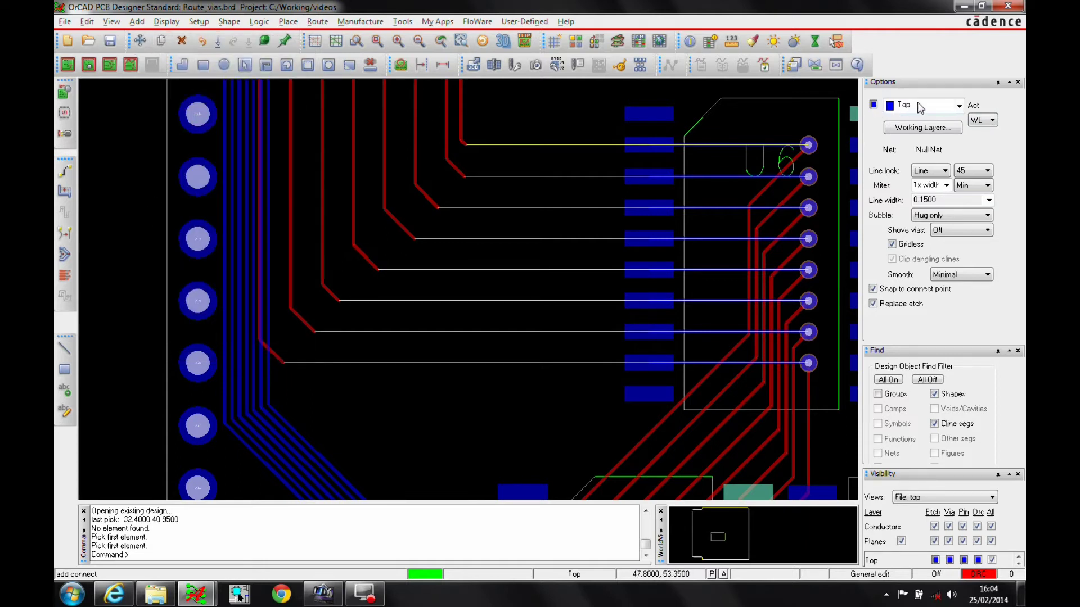
# - Route Vd0 from its trace end through vias to Sigpl5, Sigpl2 and Top onto the VD0 pad
pyautogui.doubleClick(465, 145)
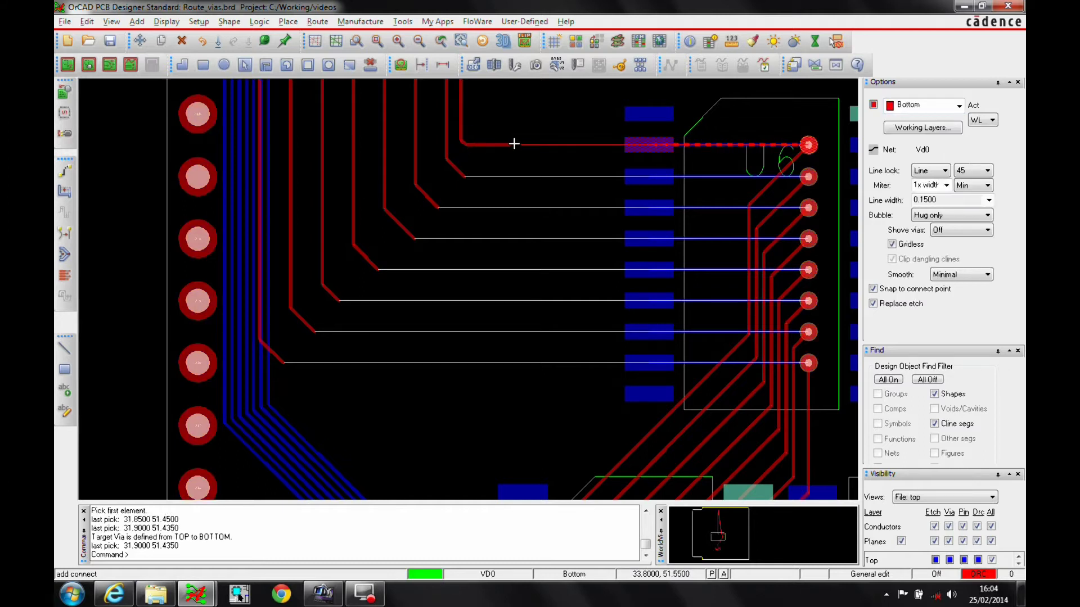
pyautogui.doubleClick(515, 144)
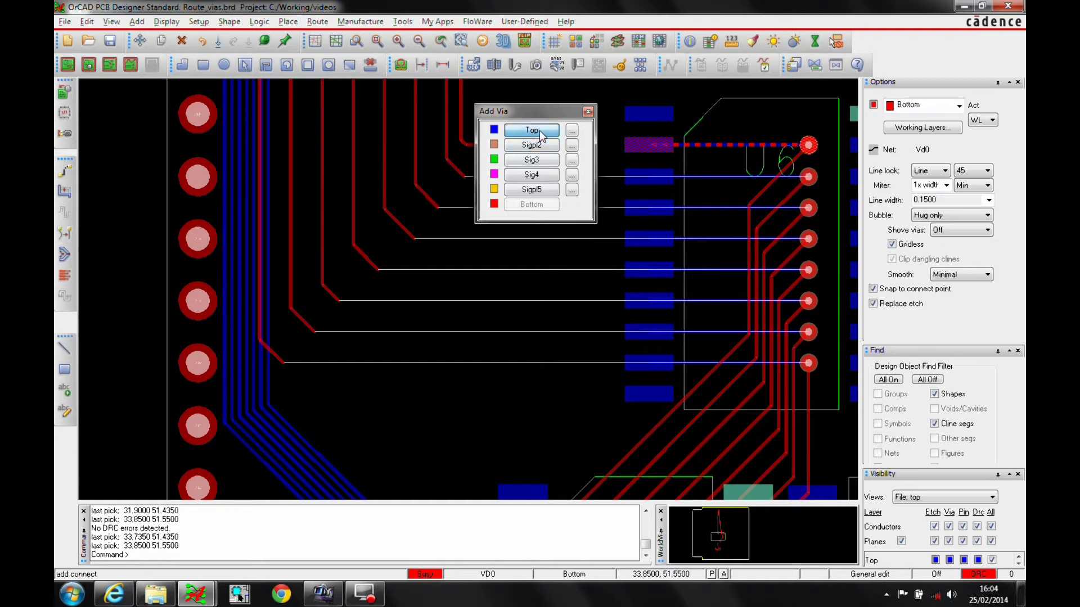
pyautogui.click(531, 189)
pyautogui.scroll(2, 545, 130)
pyautogui.scroll(2, 545, 133)
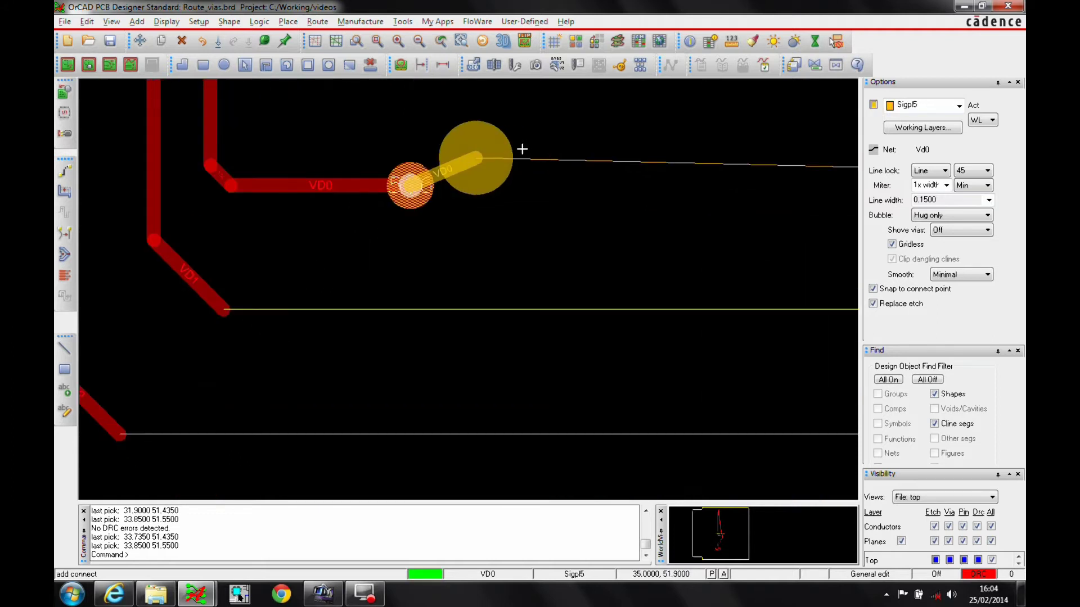
pyautogui.doubleClick(468, 181)
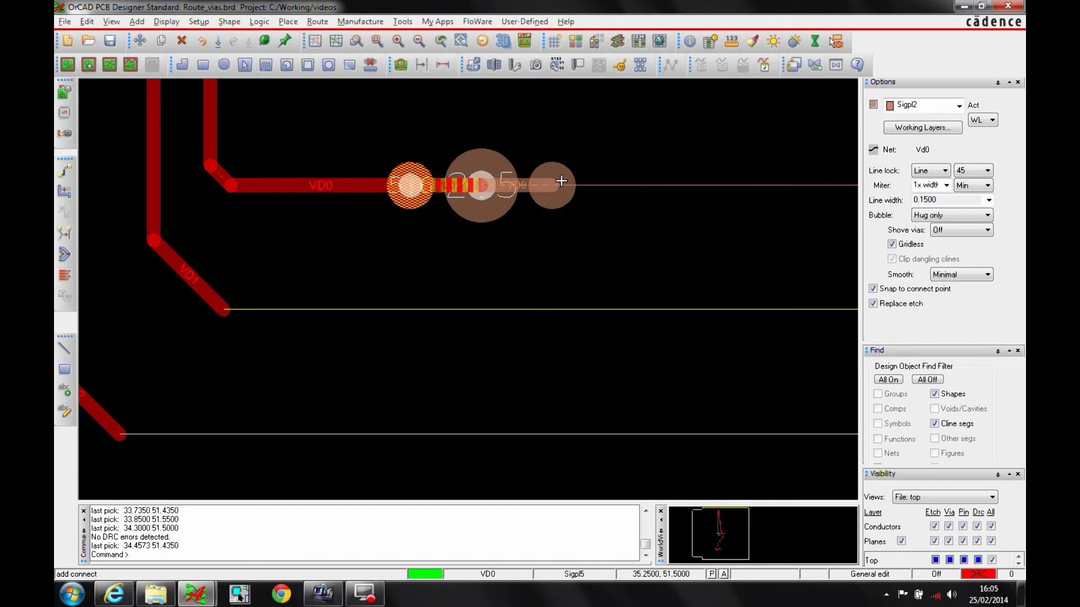
pyautogui.doubleClick(557, 181)
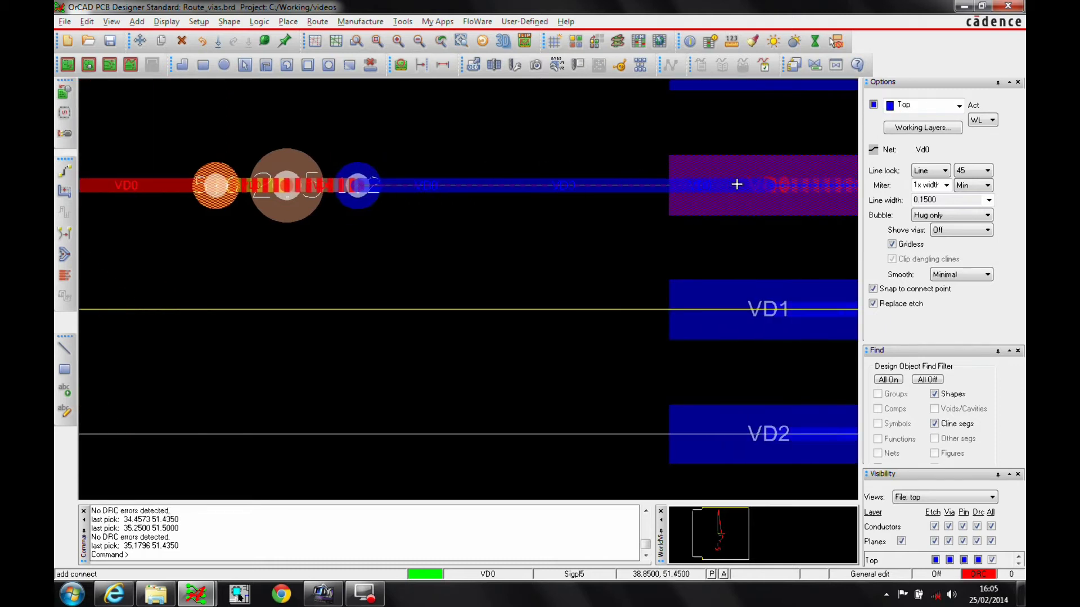
pyautogui.click(683, 187)
pyautogui.rightClick(472, 237)
pyautogui.click(494, 246)
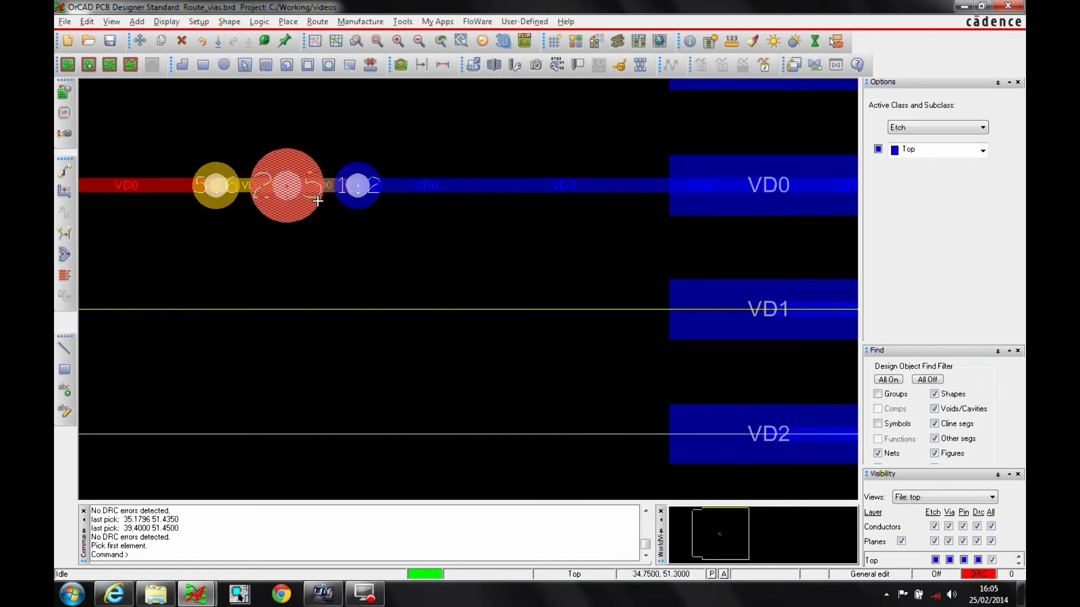
pyautogui.moveTo(138, 266)
pyautogui.mouseDown()
pyautogui.moveTo(449, 168)
pyautogui.moveTo(461, 124)
pyautogui.mouseUp()
pyautogui.rightClick(285, 194)
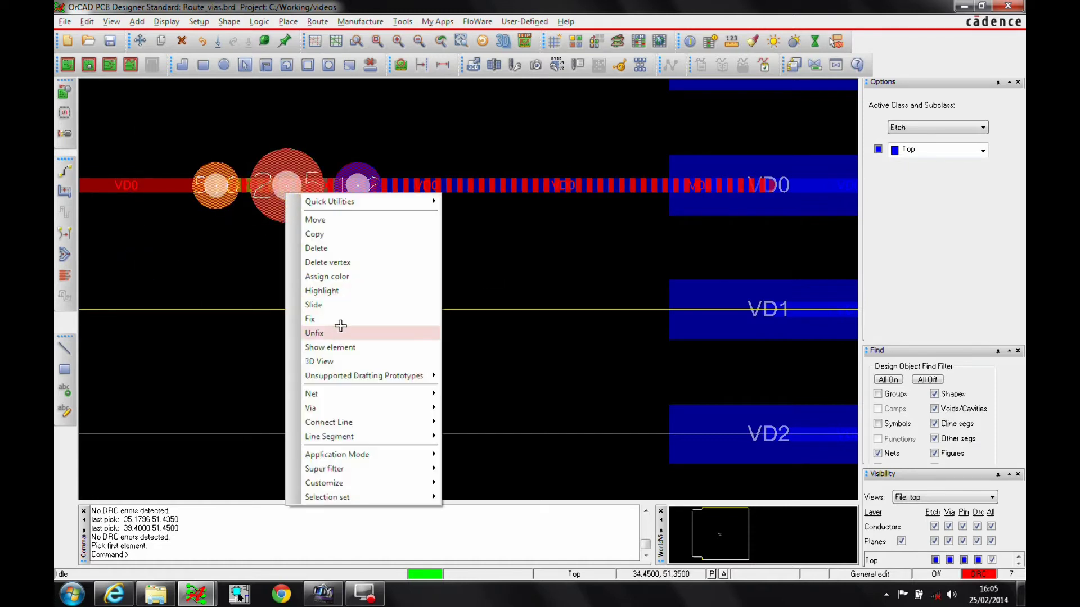
pyautogui.click(338, 366)
pyautogui.moveTo(414, 219); pyautogui.dragTo(461, 262)
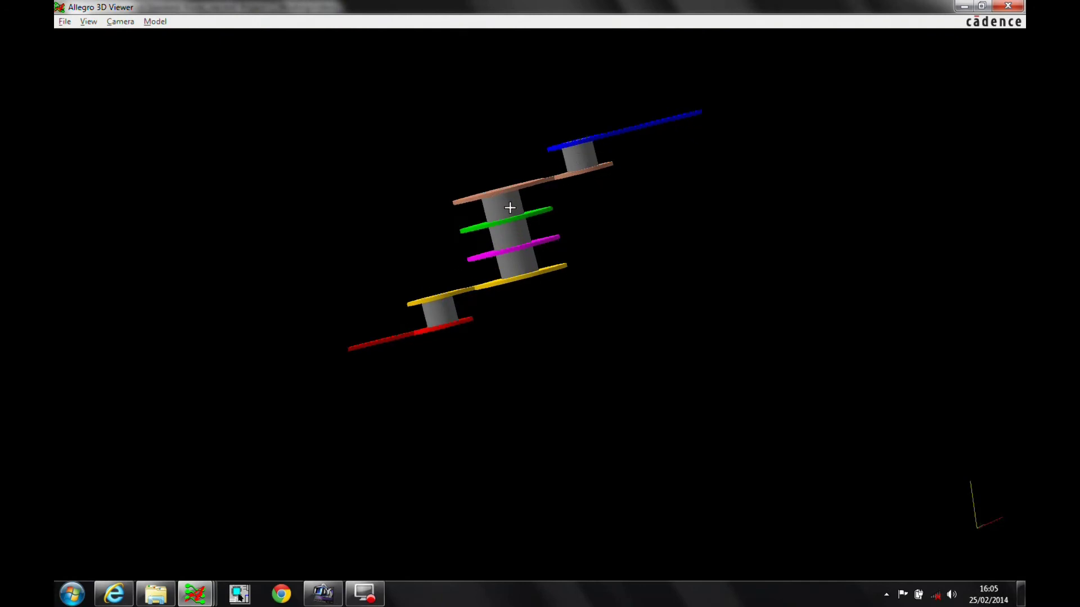
pyautogui.click(1007, 6)
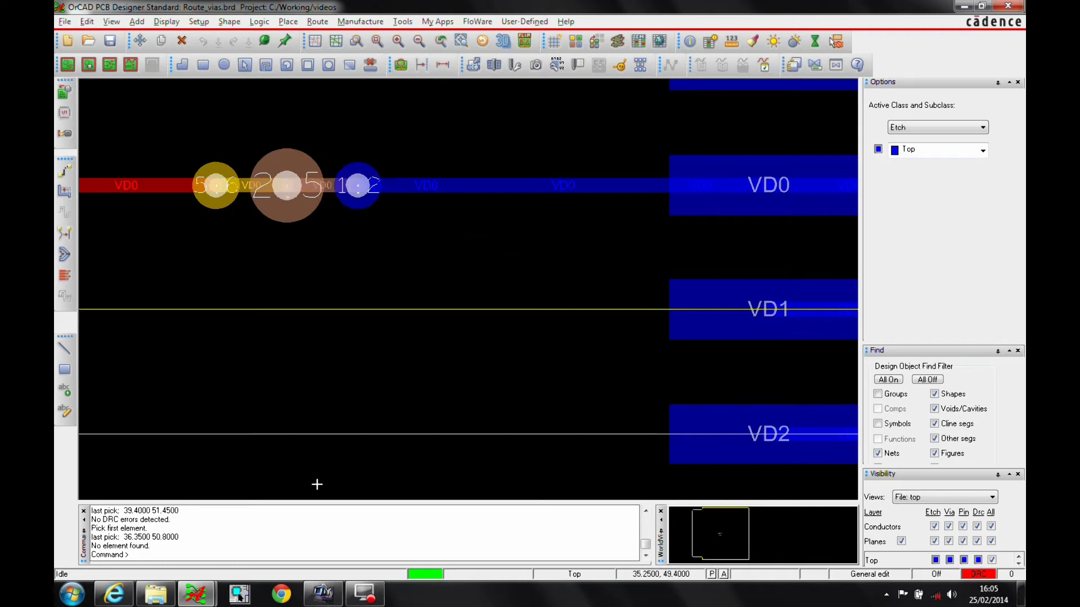
# - Check per-net same-net via spacing in Constraint Manager, then hide the window to show the board
pyautogui.moveTo(196, 594)
pyautogui.click(288, 520)
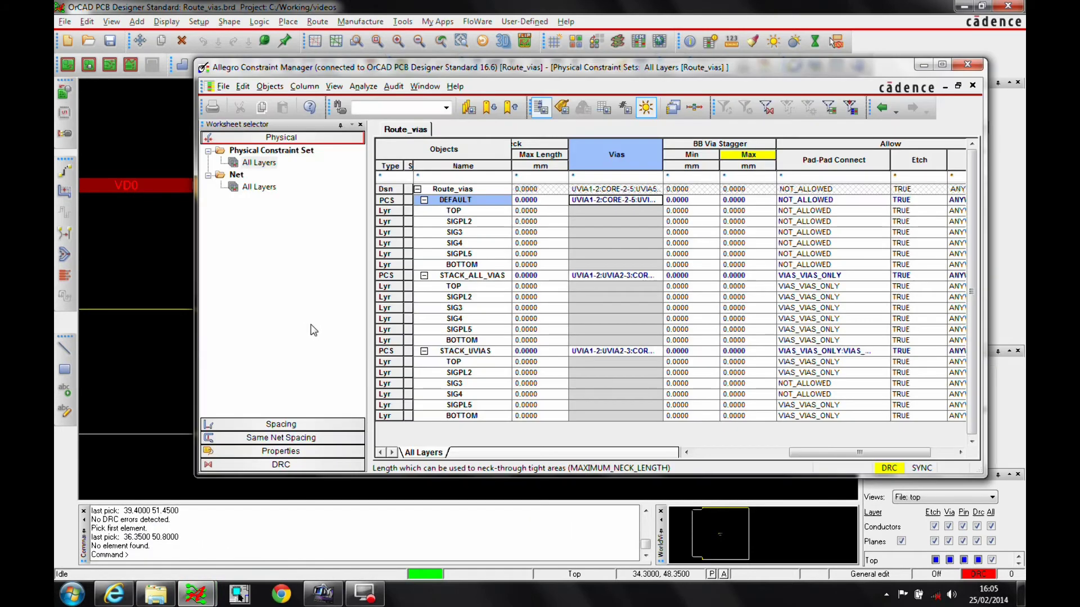
pyautogui.click(284, 438)
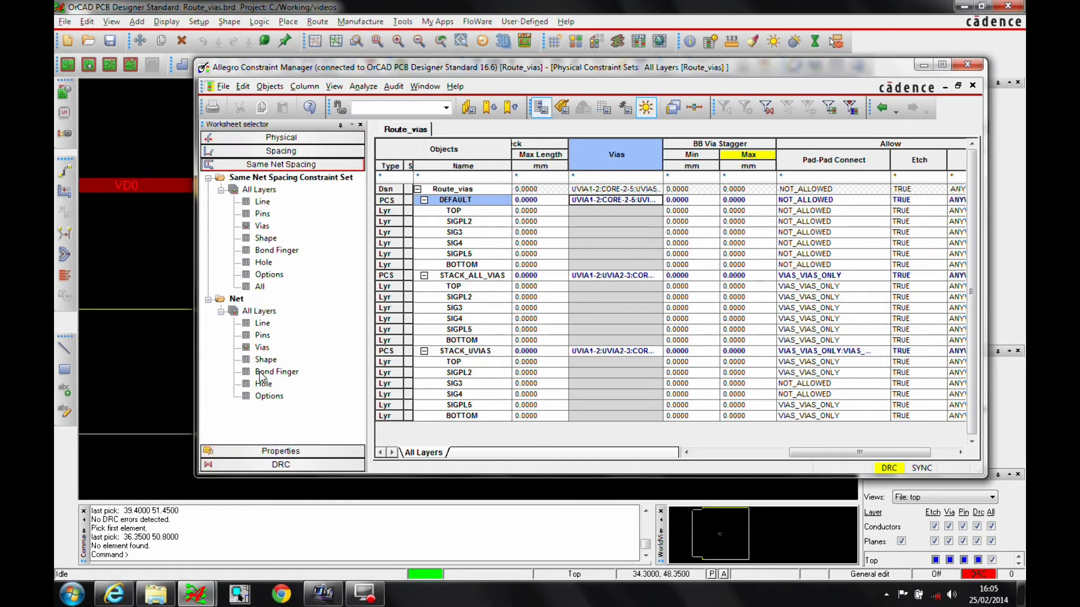
pyautogui.click(262, 347)
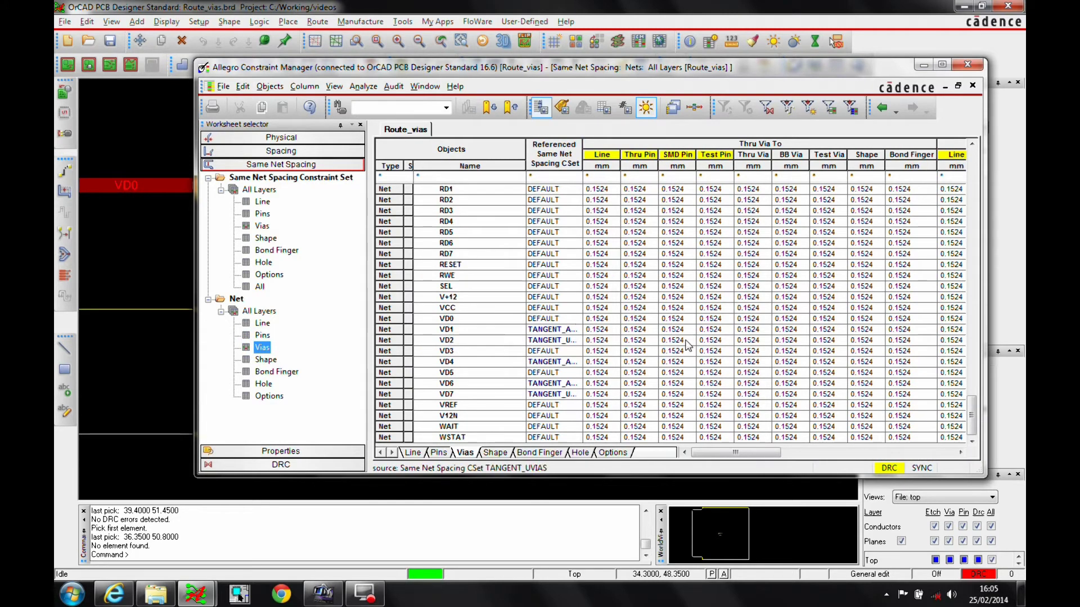
pyautogui.moveTo(741, 452); pyautogui.dragTo(851, 452)
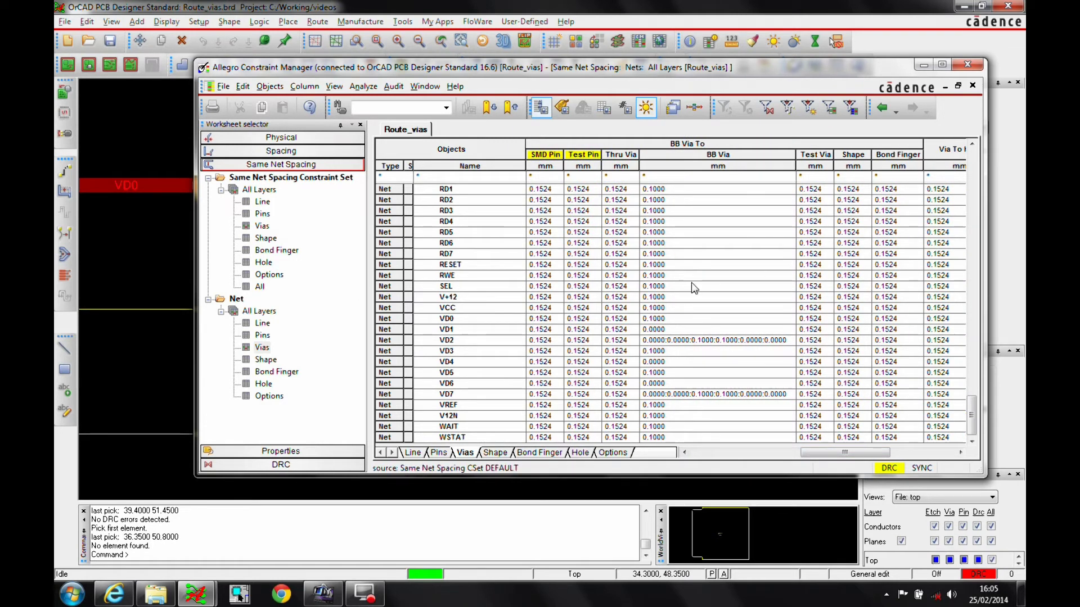
pyautogui.click(920, 67)
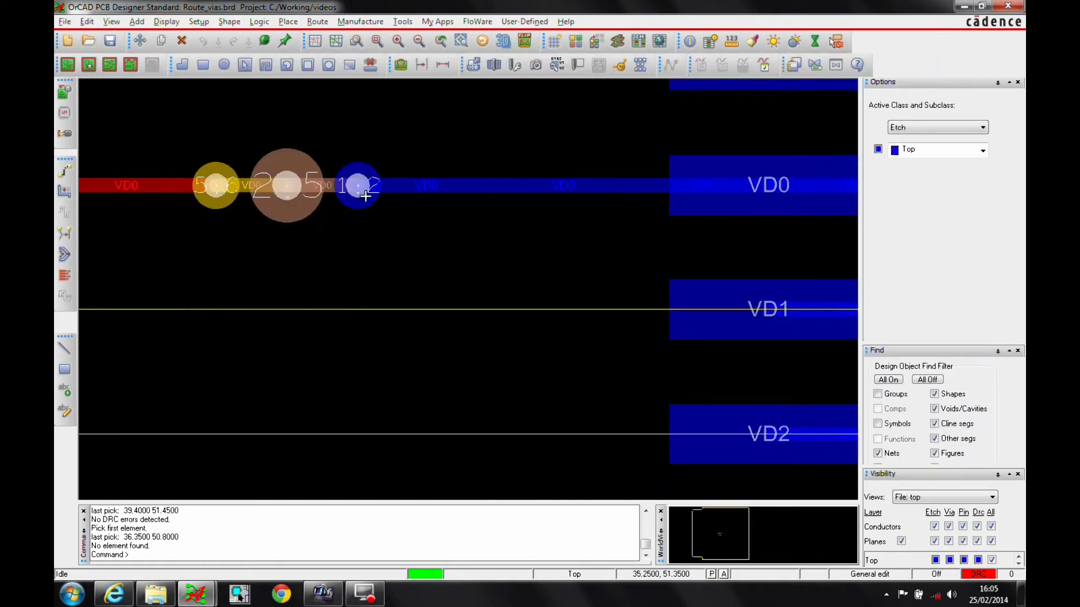
pyautogui.click(198, 21)
pyautogui.click(222, 34)
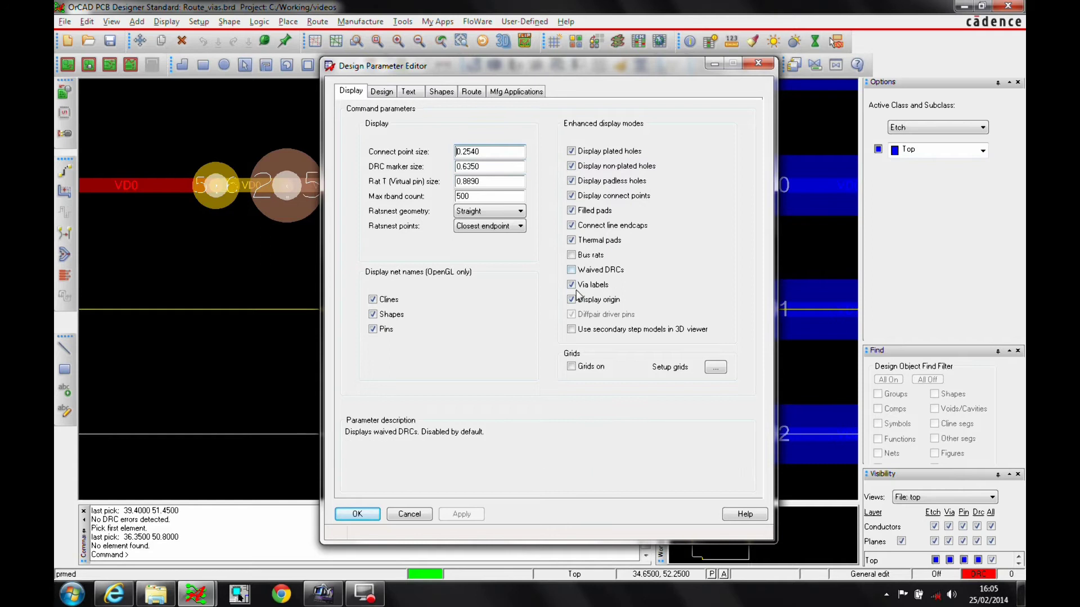
pyautogui.moveTo(578, 288)
pyautogui.click(415, 513)
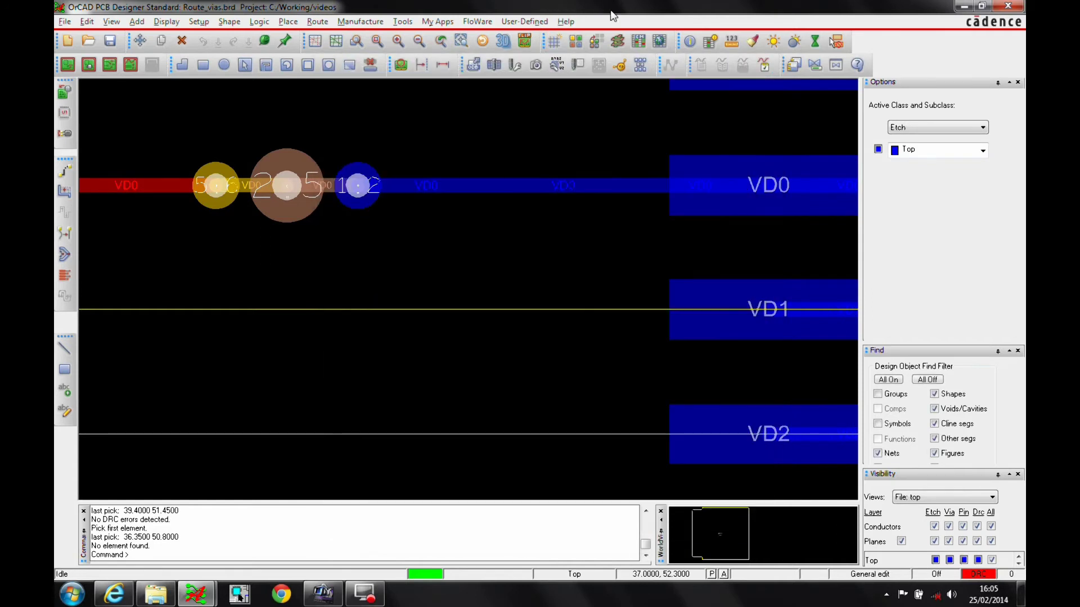
pyautogui.click(578, 45)
pyautogui.click(239, 100)
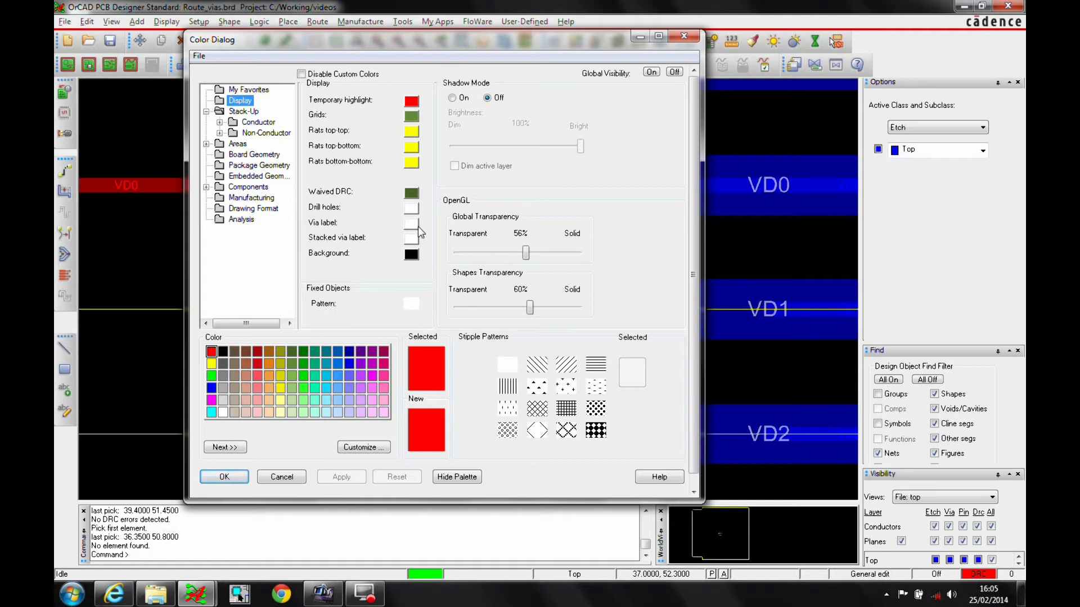
pyautogui.click(288, 476)
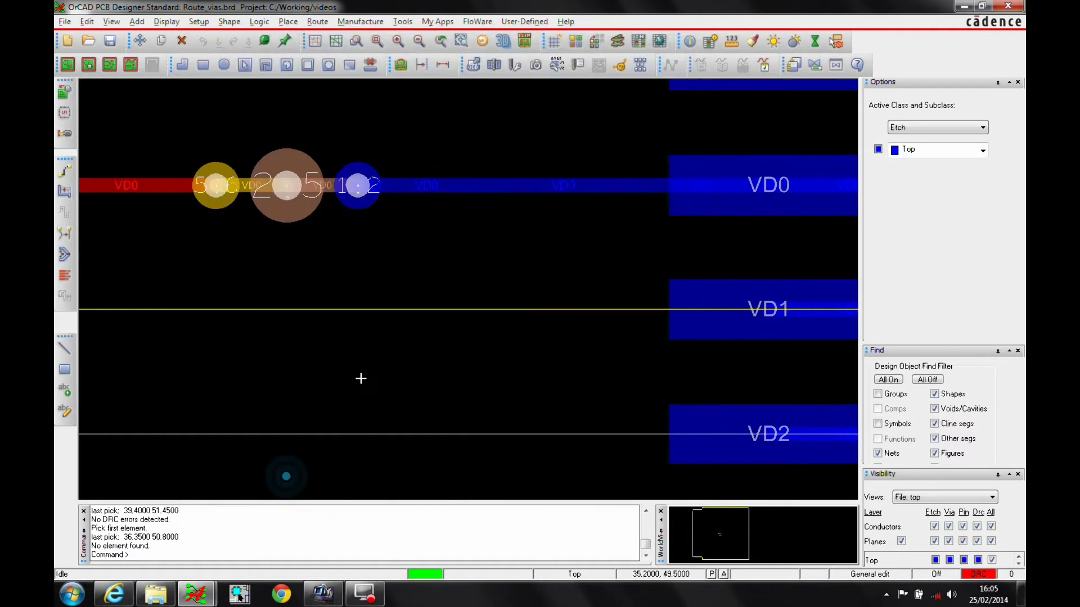
# - Try routing VD1 with a Via26 jump to Top, then cancel and undo that attempt
pyautogui.scroll(-3, 360, 378)
pyautogui.click(66, 170)
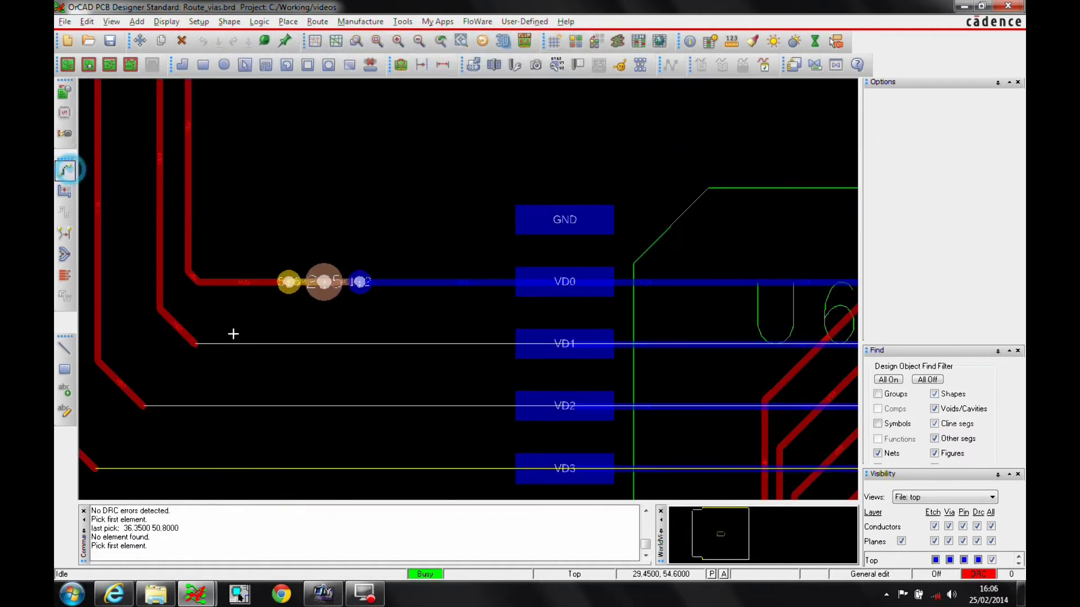
pyautogui.click(197, 344)
pyautogui.doubleClick(289, 344)
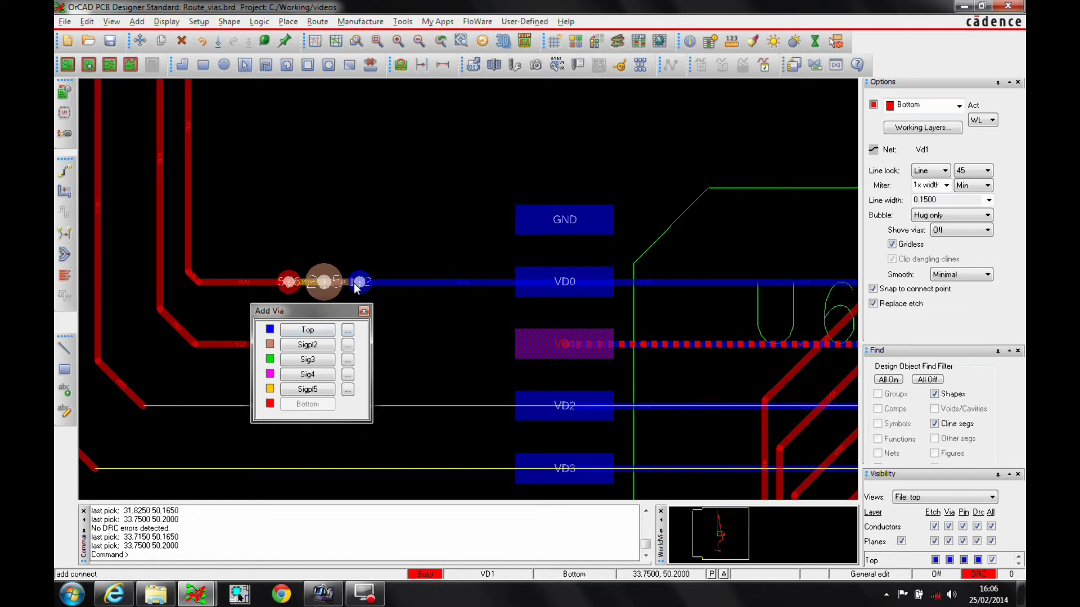
pyautogui.click(348, 331)
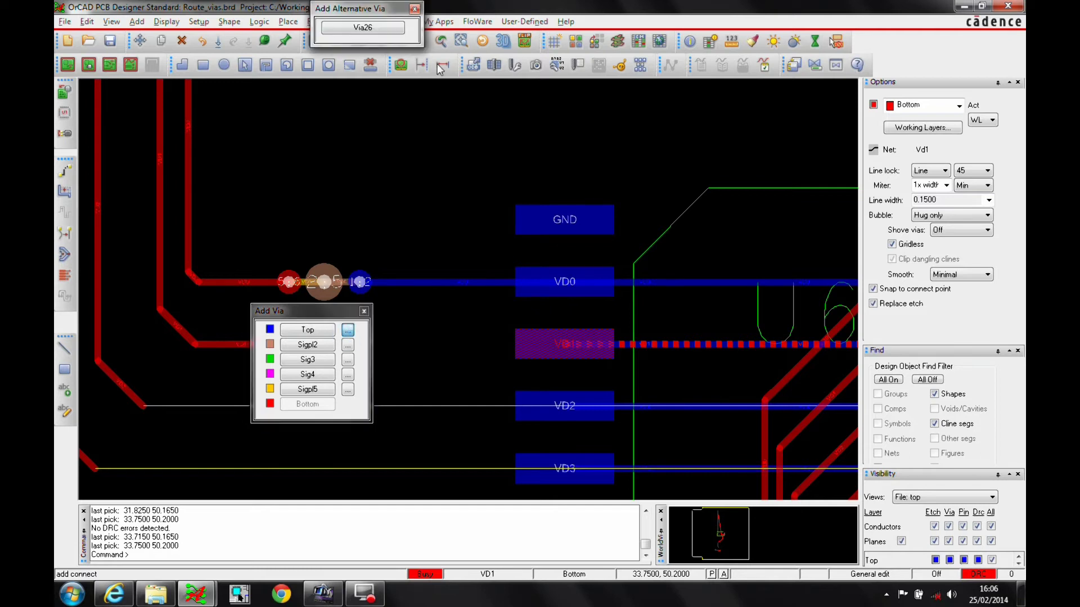
pyautogui.click(367, 28)
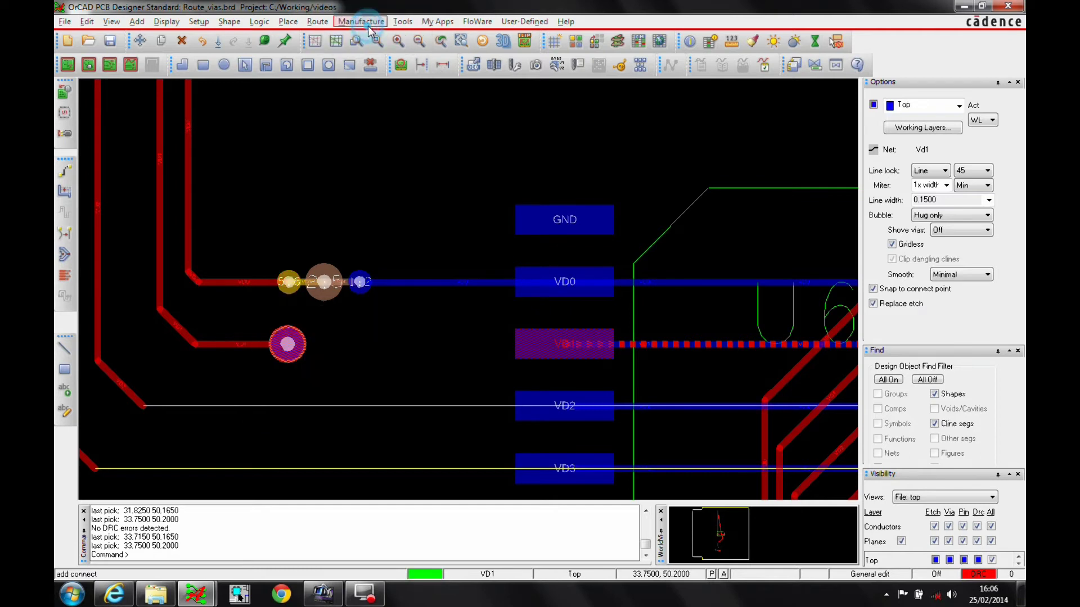
pyautogui.click(567, 350)
pyautogui.rightClick(346, 378)
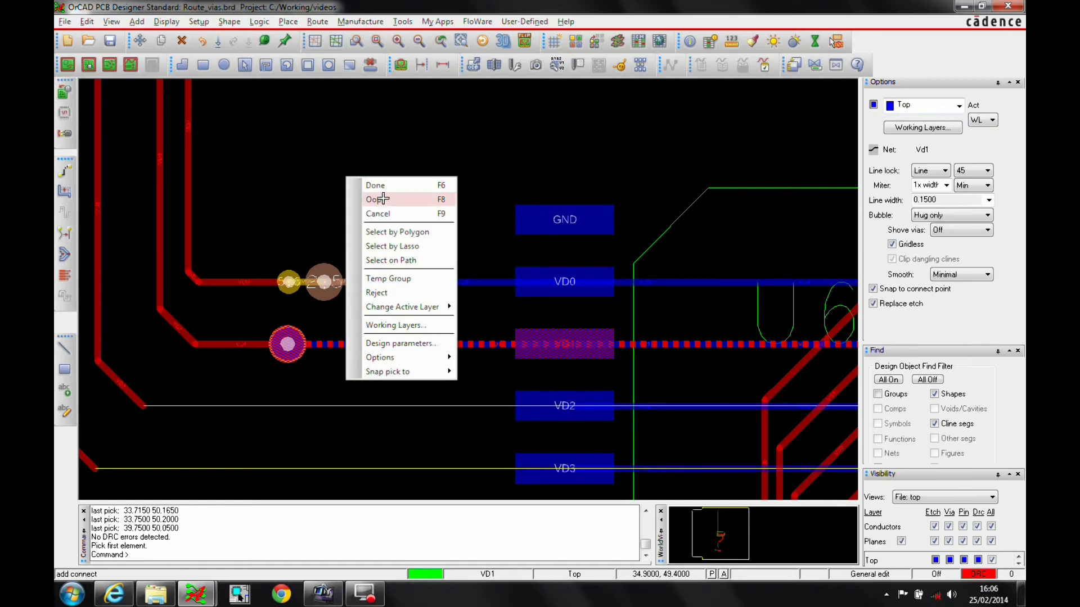
pyautogui.click(383, 213)
pyautogui.click(287, 344)
pyautogui.rightClick(329, 347)
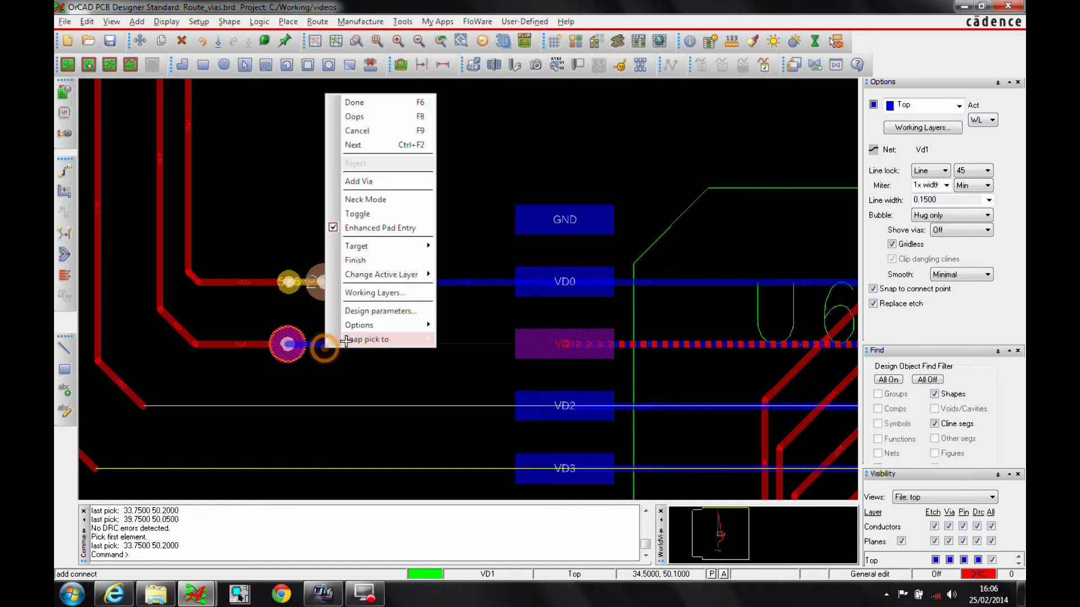
pyautogui.click(363, 115)
# - Route VD1 through vias to Sigpl5, Sigpl2 and Top, finishing on the VD1 pad
pyautogui.doubleClick(312, 342)
pyautogui.click(333, 329)
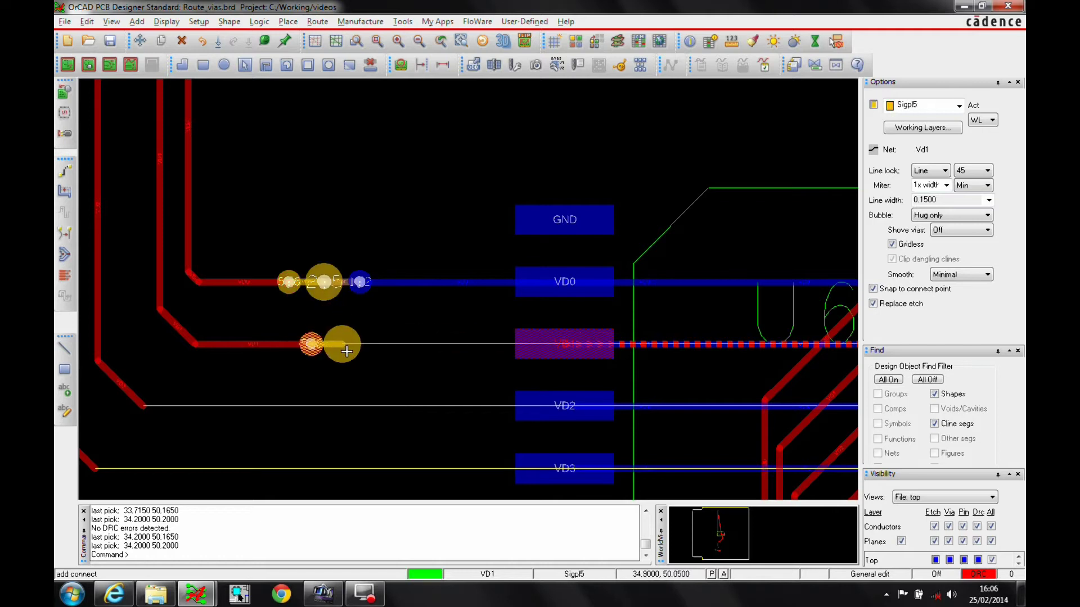
pyautogui.scroll(2, 341, 350)
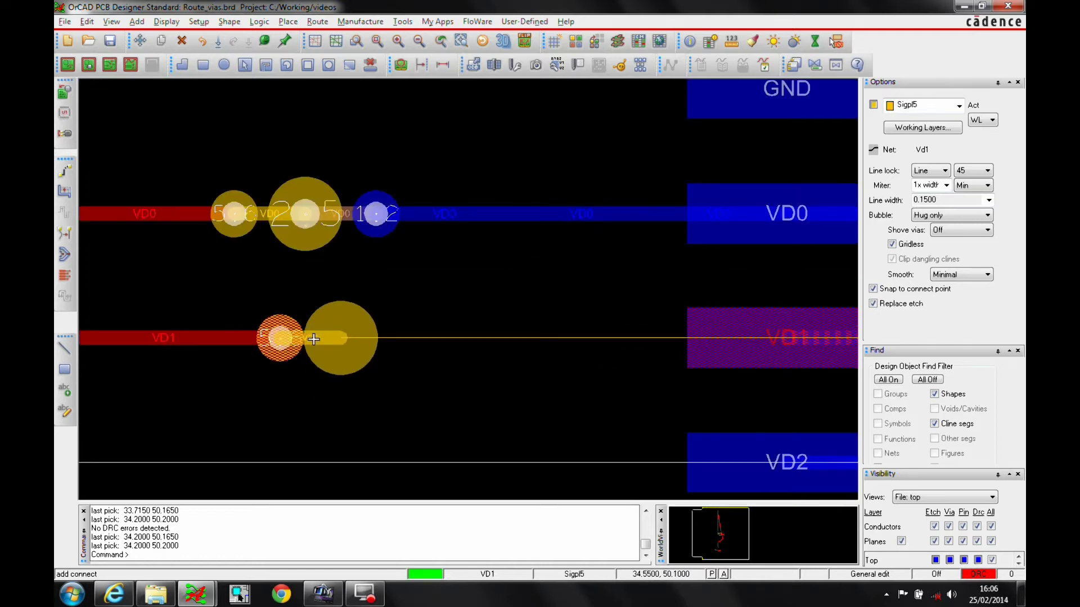
pyautogui.click(339, 337)
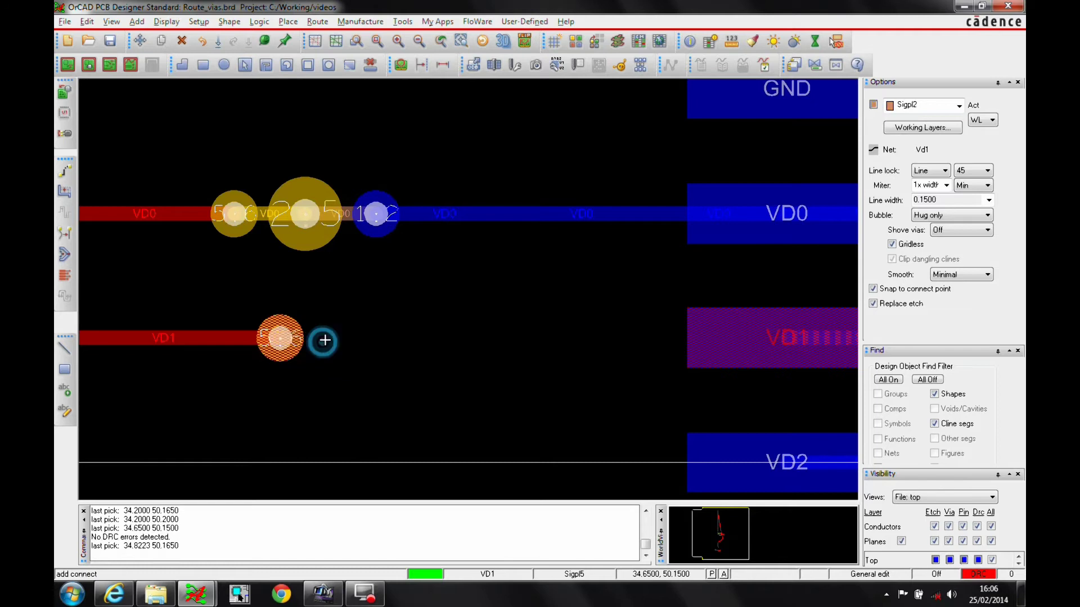
pyautogui.click(400, 344)
pyautogui.click(427, 337)
pyautogui.click(778, 336)
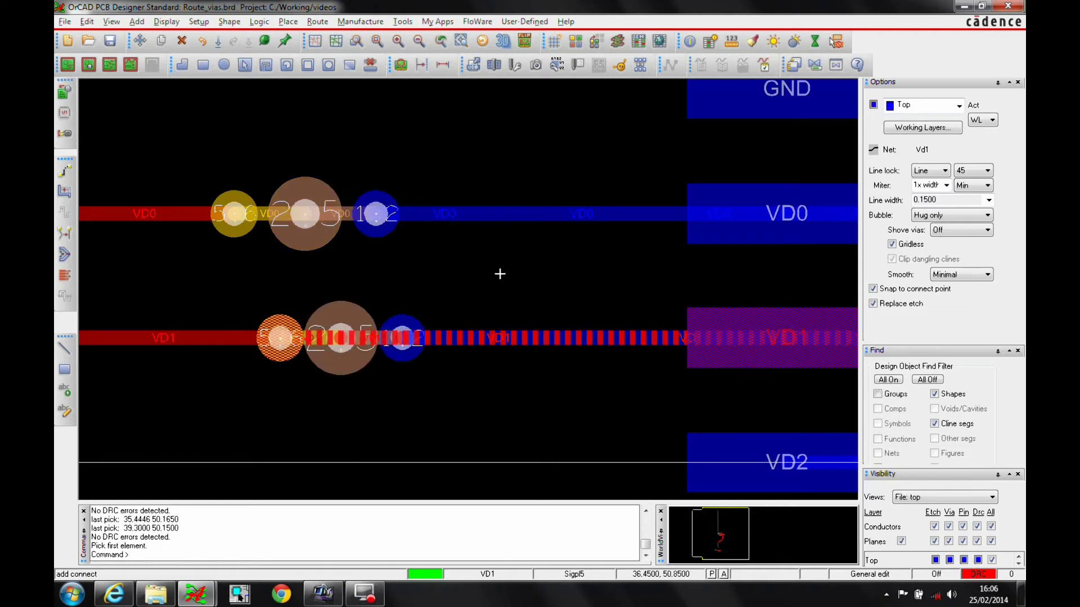
pyautogui.rightClick(499, 272)
pyautogui.click(517, 278)
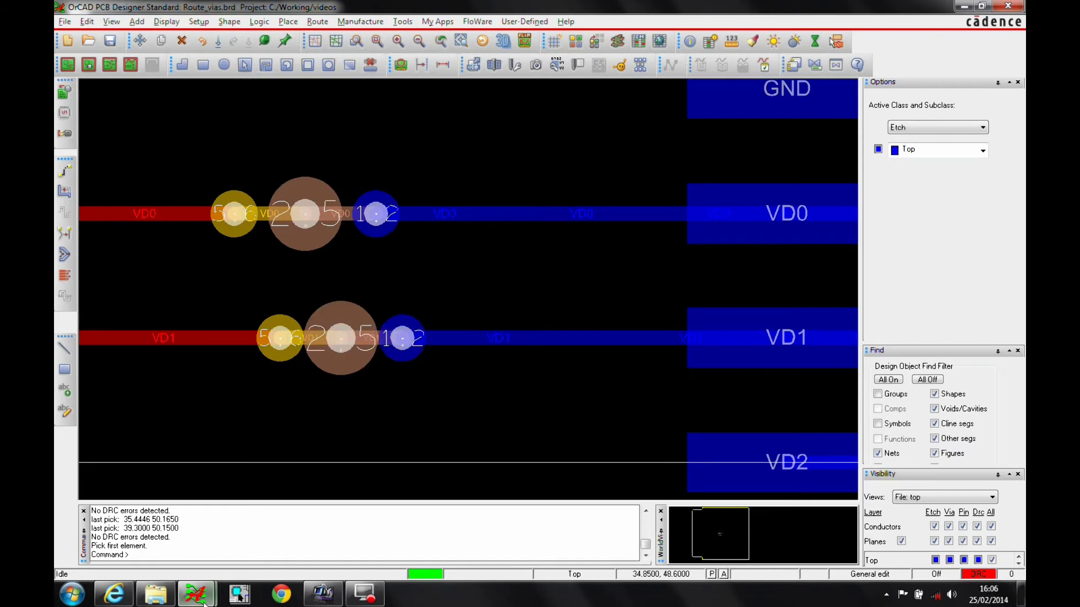
# - Route VD3 from its bottom-layer trace through vias to Sig4, Sig3 and Top
pyautogui.scroll(-1, 450, 230)
pyautogui.press('Down')
pyautogui.press('Down')
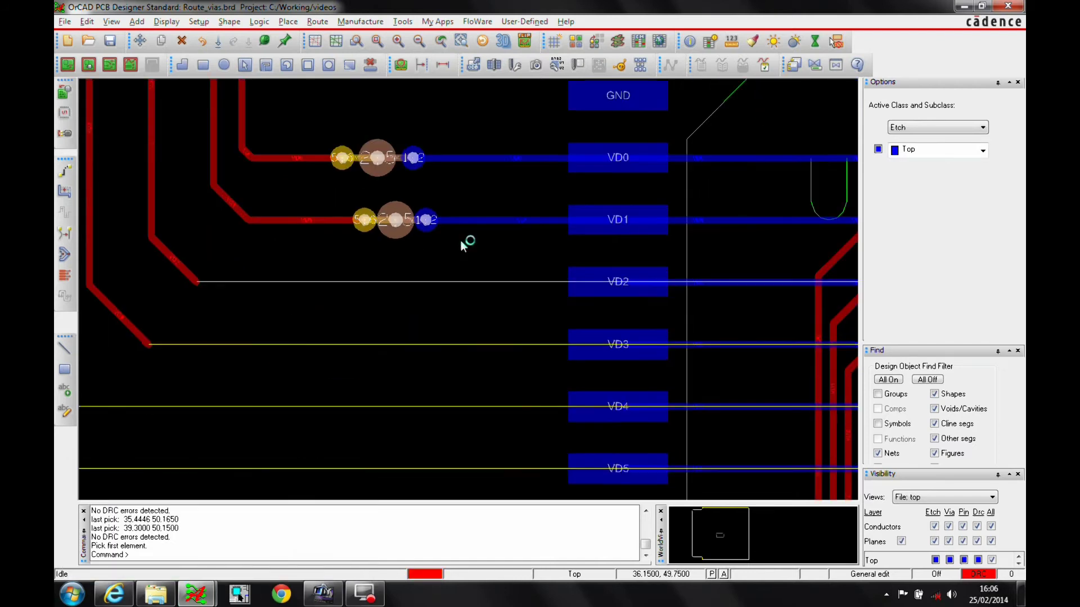
pyautogui.click(71, 174)
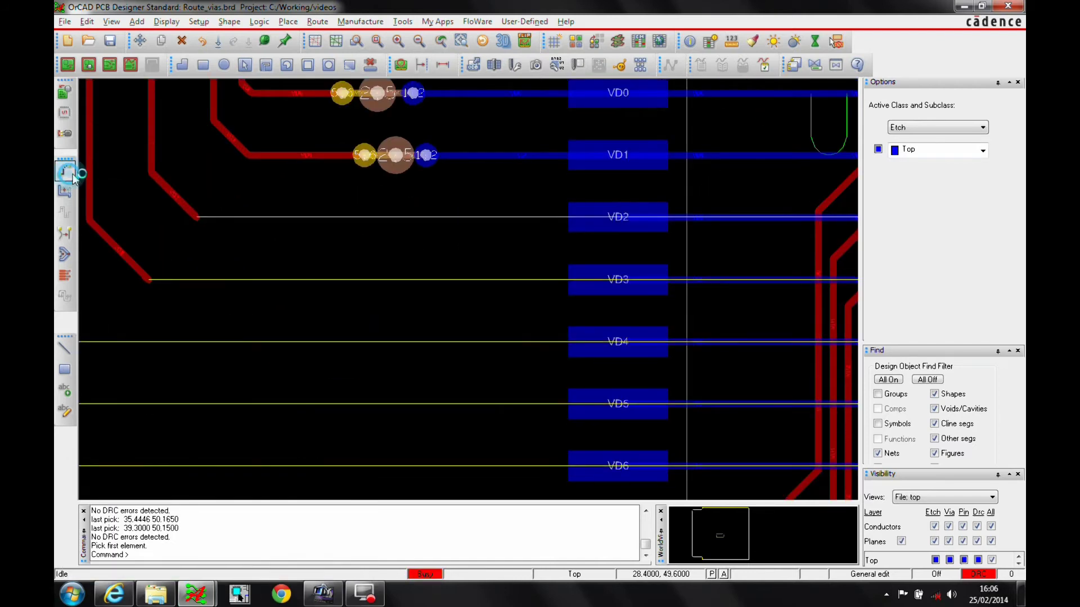
pyautogui.click(146, 280)
pyautogui.doubleClick(360, 279)
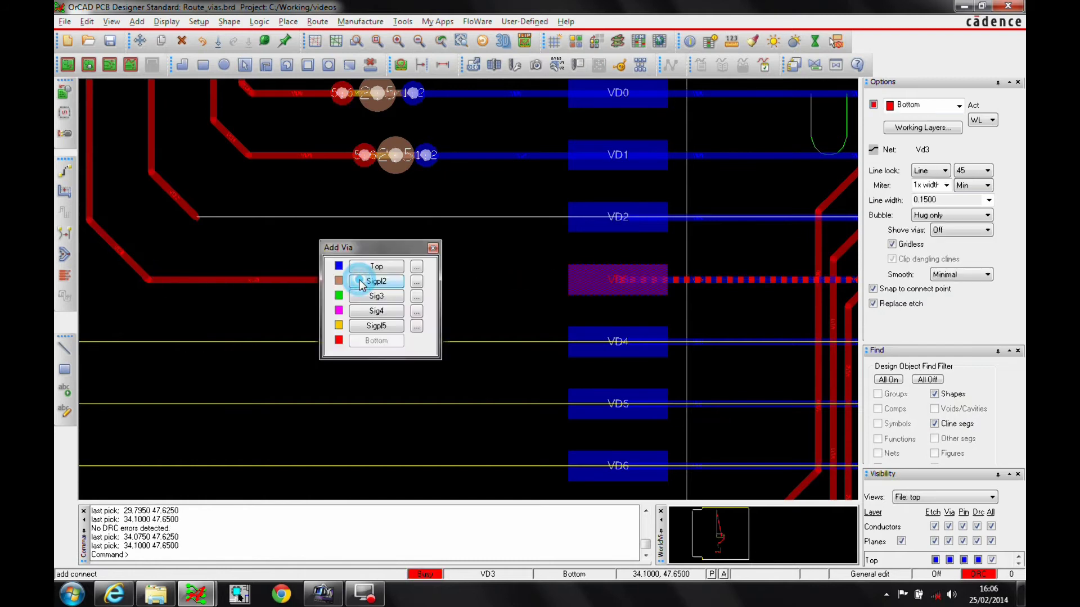
pyautogui.click(374, 296)
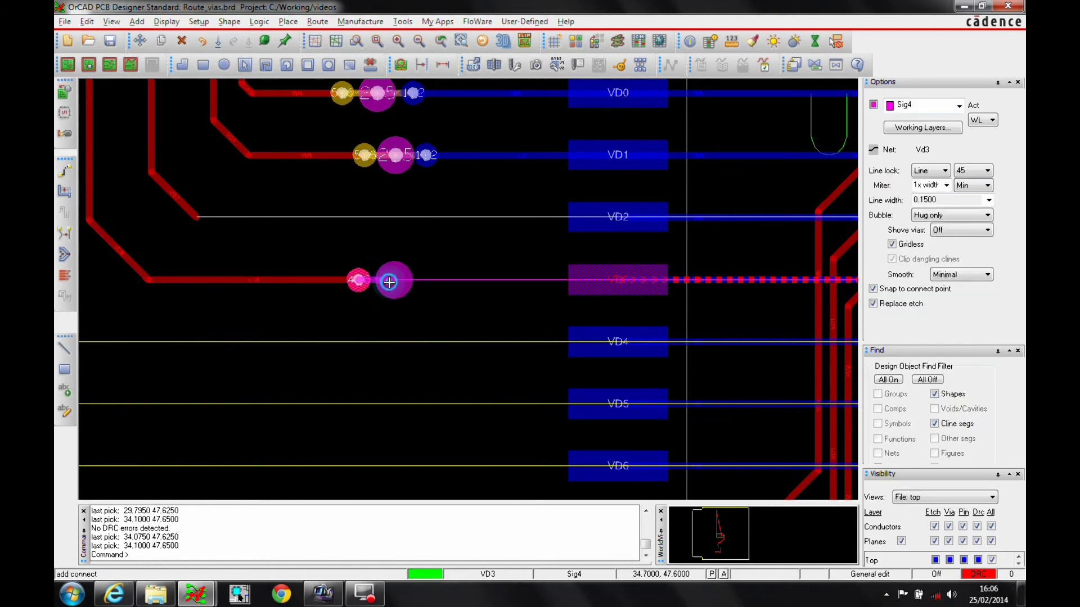
pyautogui.click(394, 281)
pyautogui.doubleClick(438, 280)
pyautogui.rightClick(527, 260)
pyautogui.click(548, 269)
# - Window-select the three VD3 vias and traces and show them in 3D View
pyautogui.scroll(3, 394, 306)
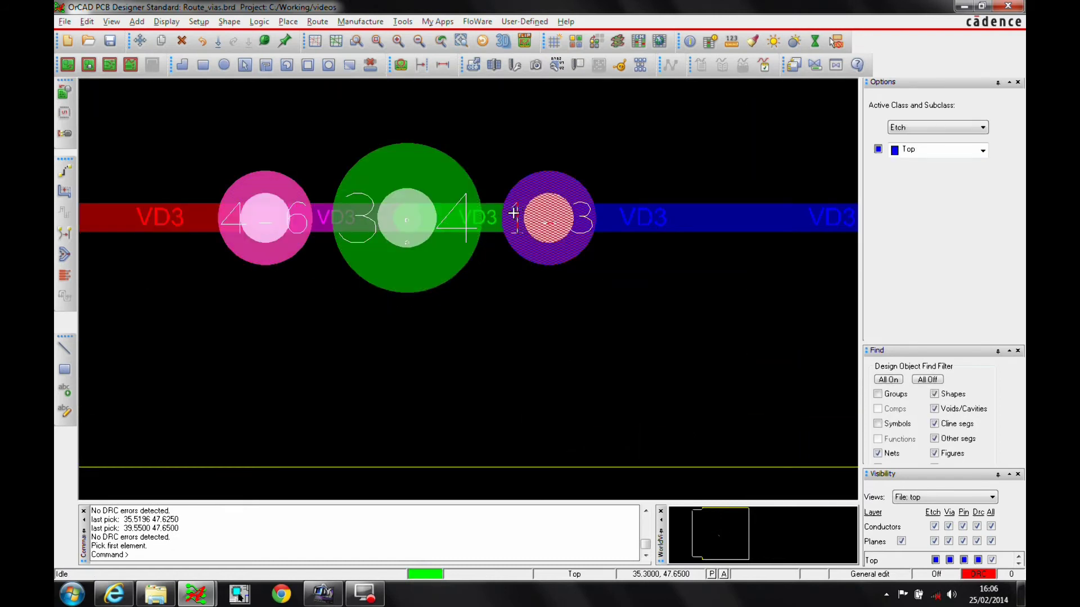
pyautogui.moveTo(149, 351)
pyautogui.mouseDown()
pyautogui.moveTo(629, 143)
pyautogui.moveTo(620, 129)
pyautogui.mouseUp()
pyautogui.rightClick(406, 209)
pyautogui.click(455, 377)
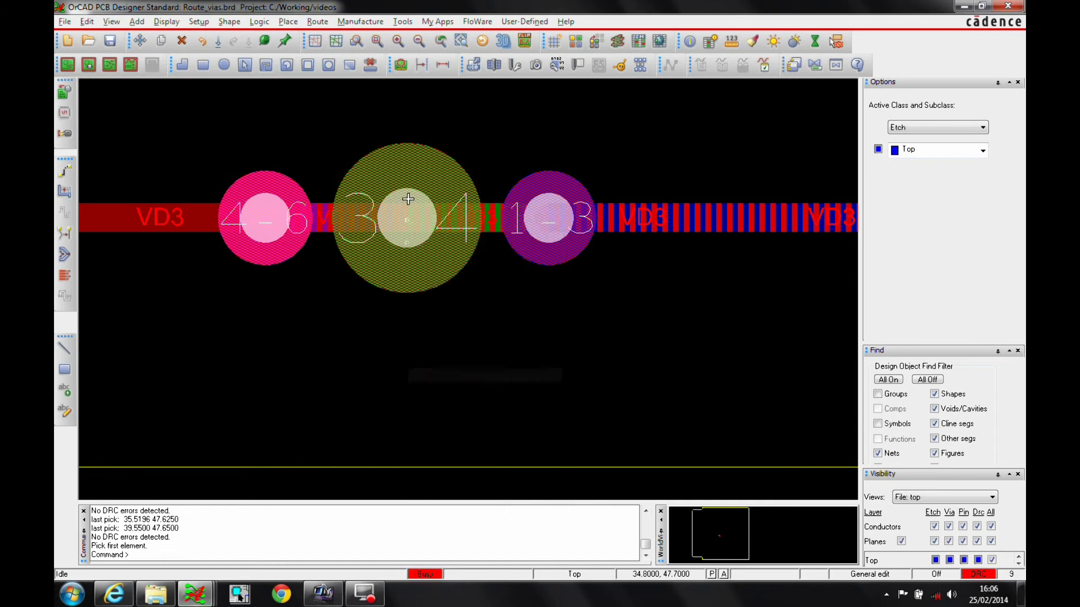
# - Orbit and enlarge the VD3 via stack in 3D, then close the viewer
pyautogui.moveTo(532, 328); pyautogui.dragTo(612, 217)
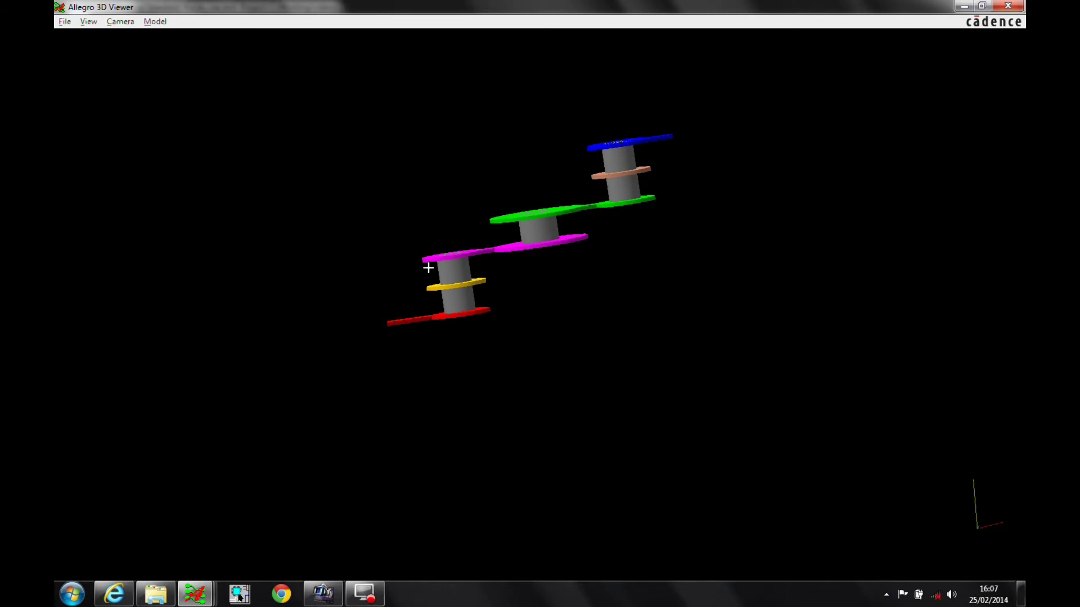
pyautogui.click(1008, 6)
# - Review the STACK_UVIAS via list in the Physical all-layers worksheet, closing it unchanged
pyautogui.moveTo(197, 594)
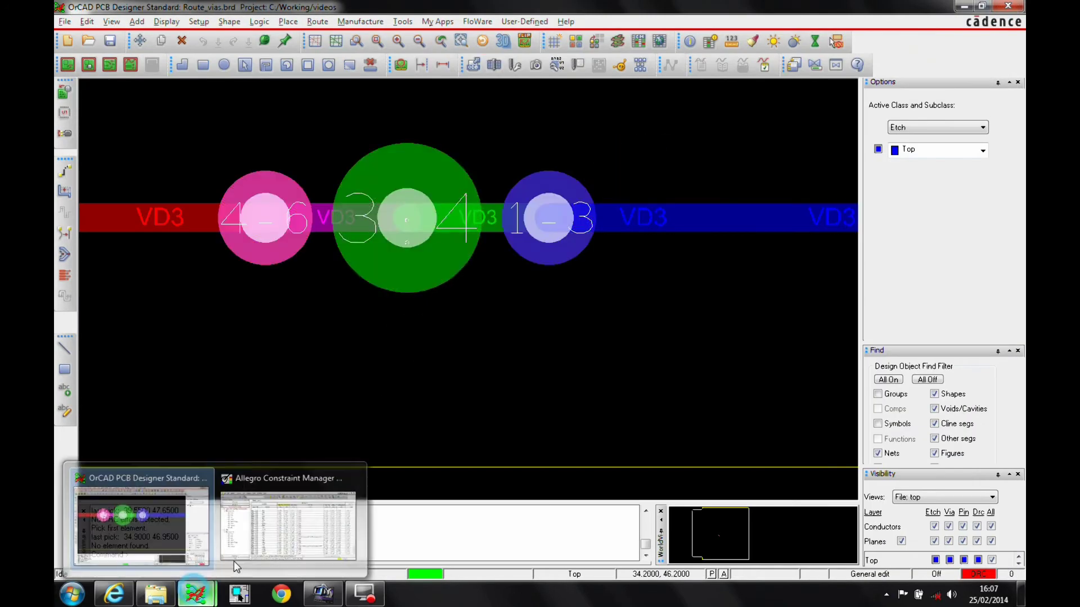
pyautogui.click(287, 514)
pyautogui.click(272, 138)
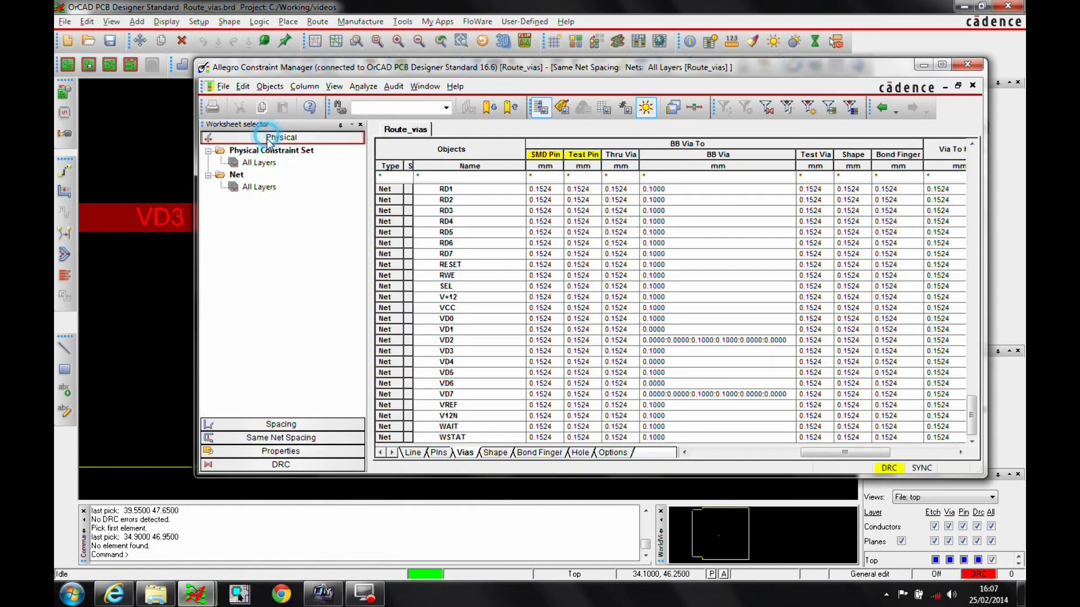
pyautogui.click(253, 163)
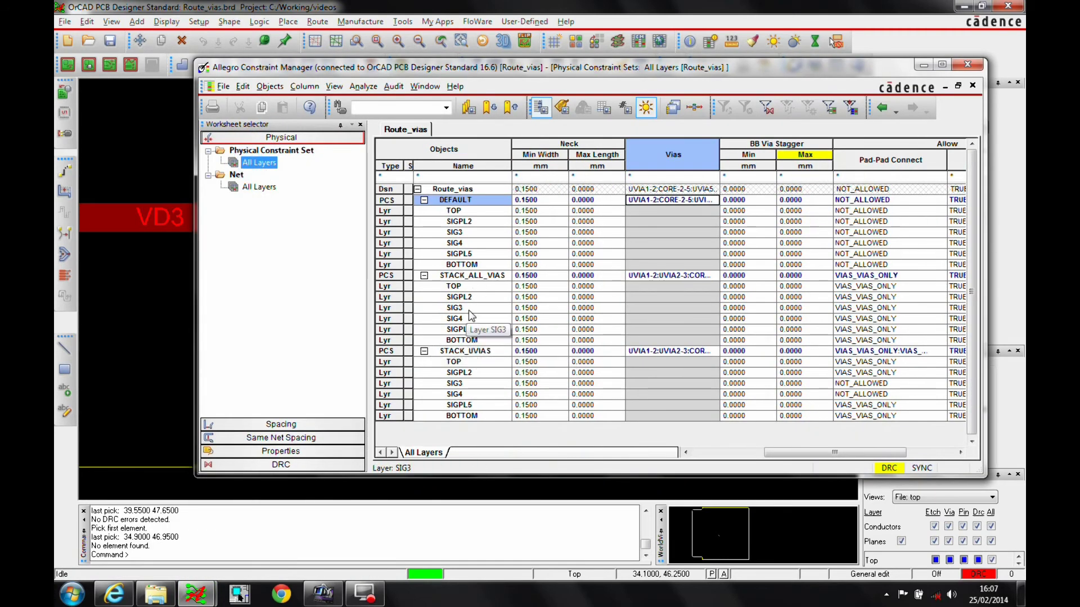
pyautogui.click(688, 352)
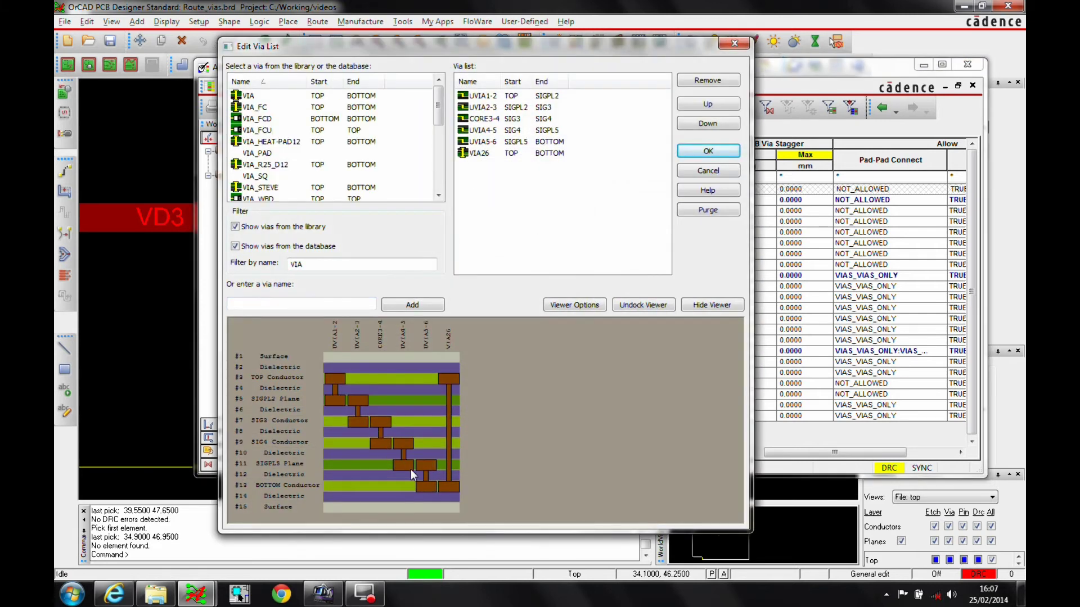
pyautogui.moveTo(384, 434)
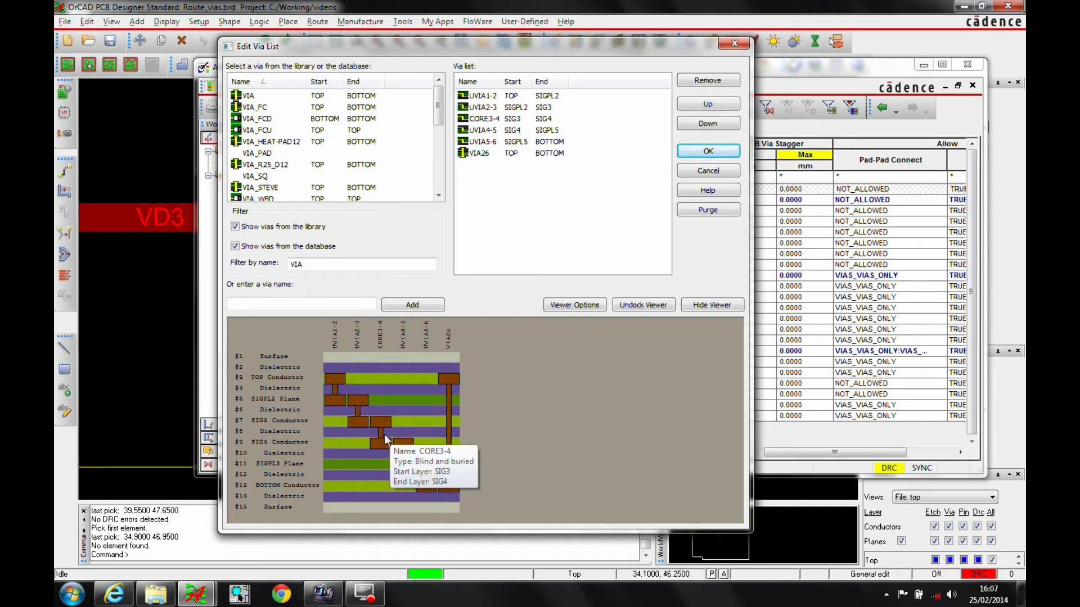
pyautogui.click(709, 152)
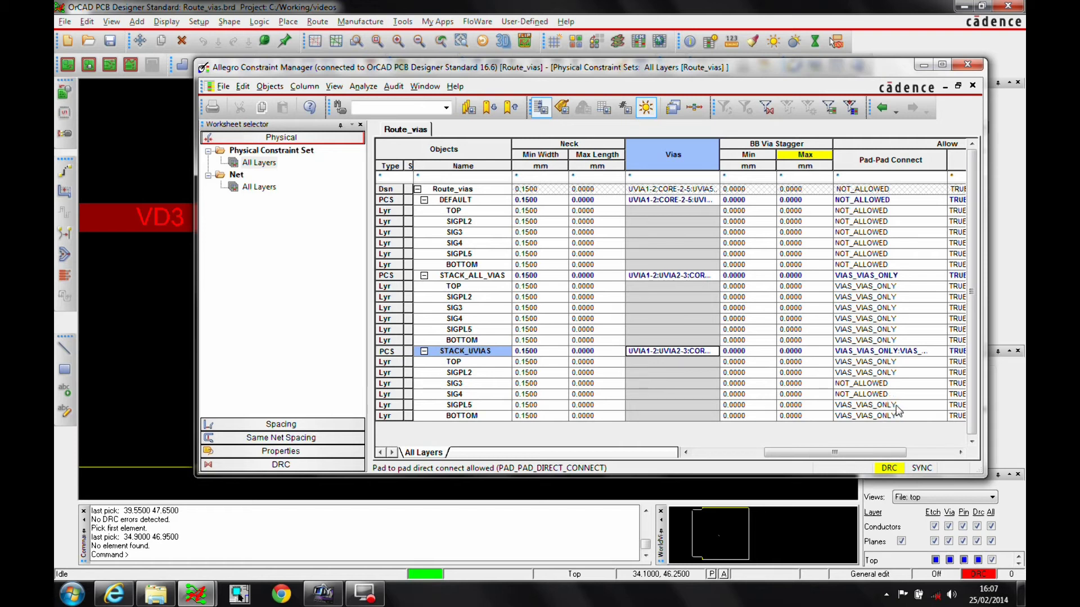
# - Slide the Top–Sigpl2 via off the VD3 stack and drop it further along the trace
pyautogui.click(926, 66)
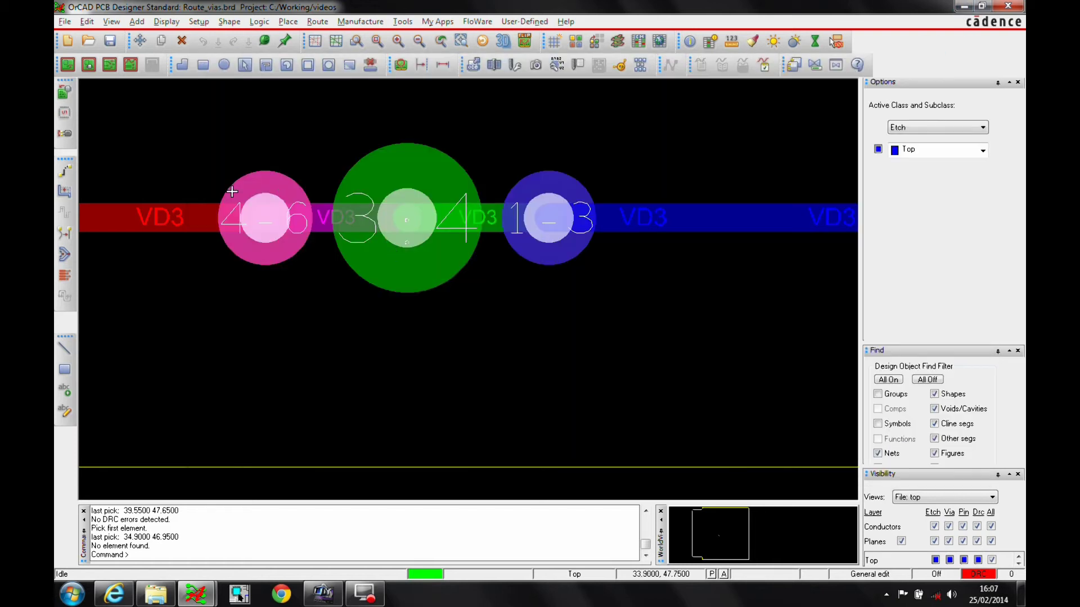
pyautogui.click(567, 119)
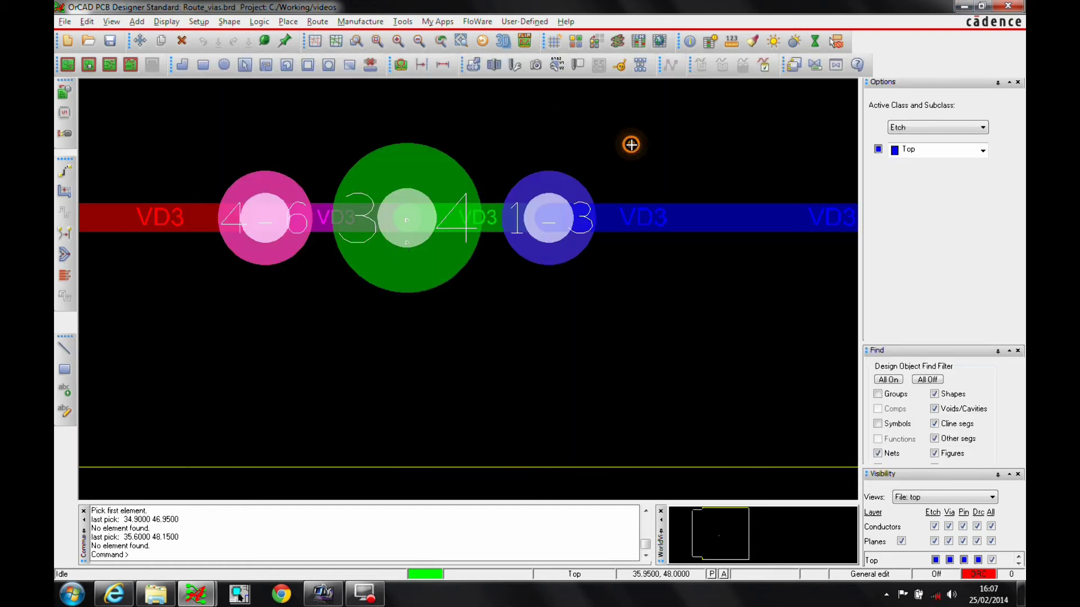
pyautogui.click(611, 134)
pyautogui.rightClick(561, 190)
pyautogui.click(588, 318)
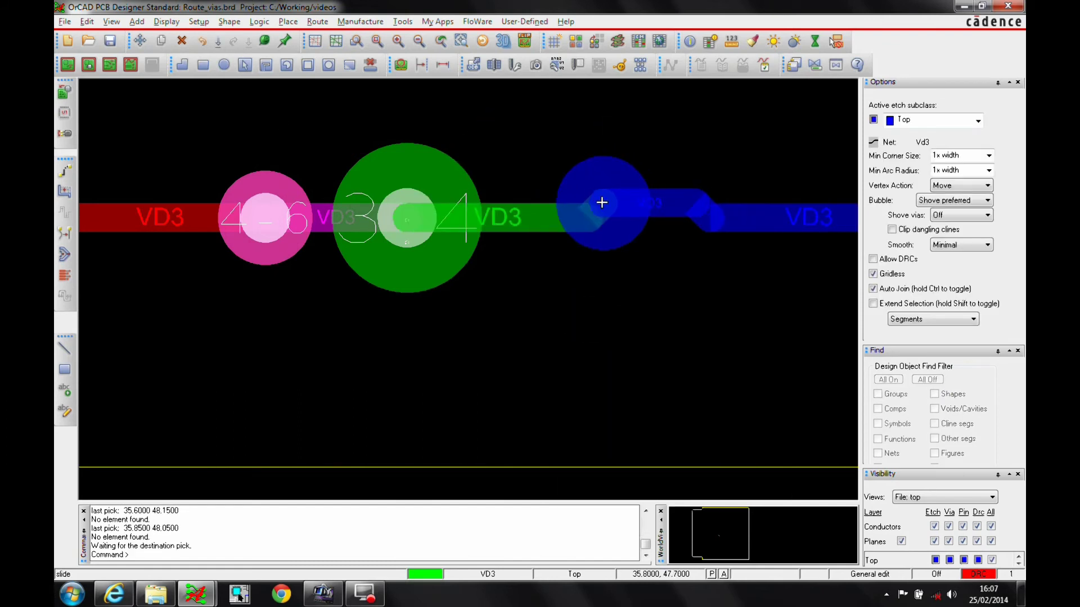
pyautogui.rightClick(603, 203)
pyautogui.click(629, 276)
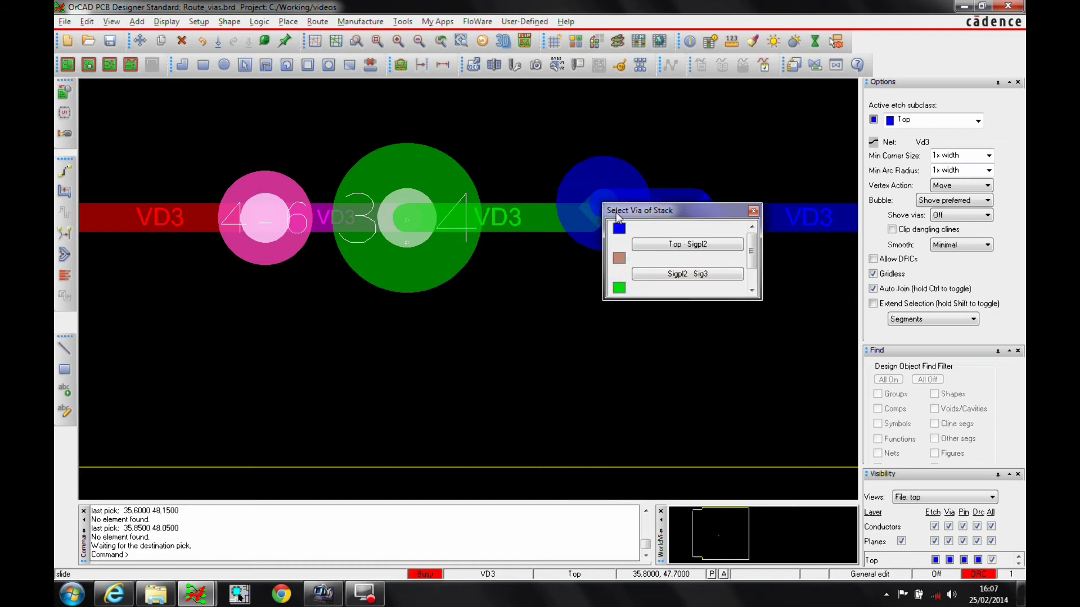
pyautogui.click(682, 244)
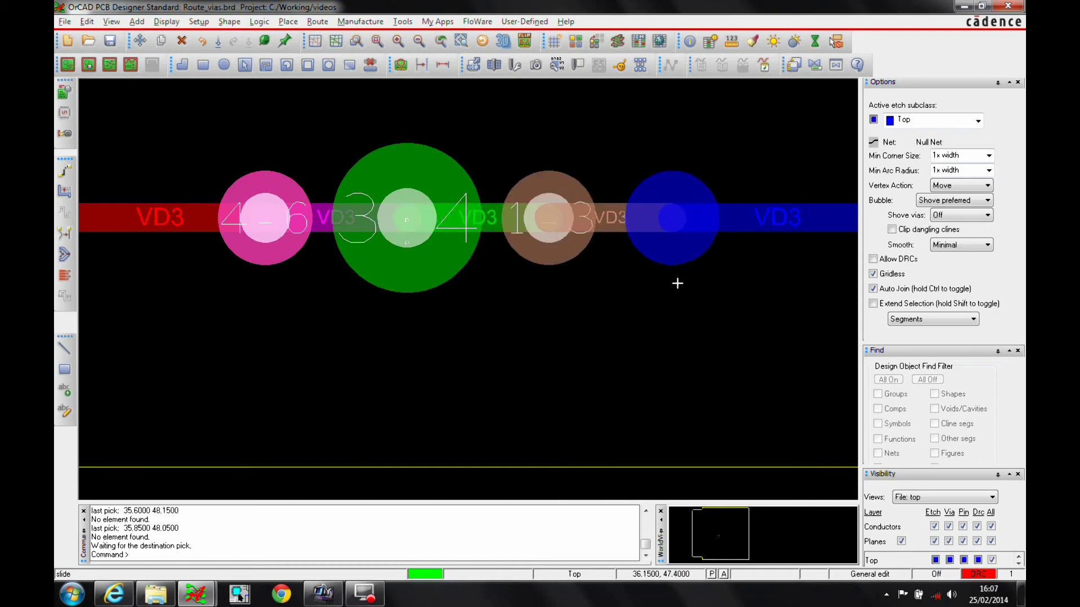
pyautogui.click(626, 169)
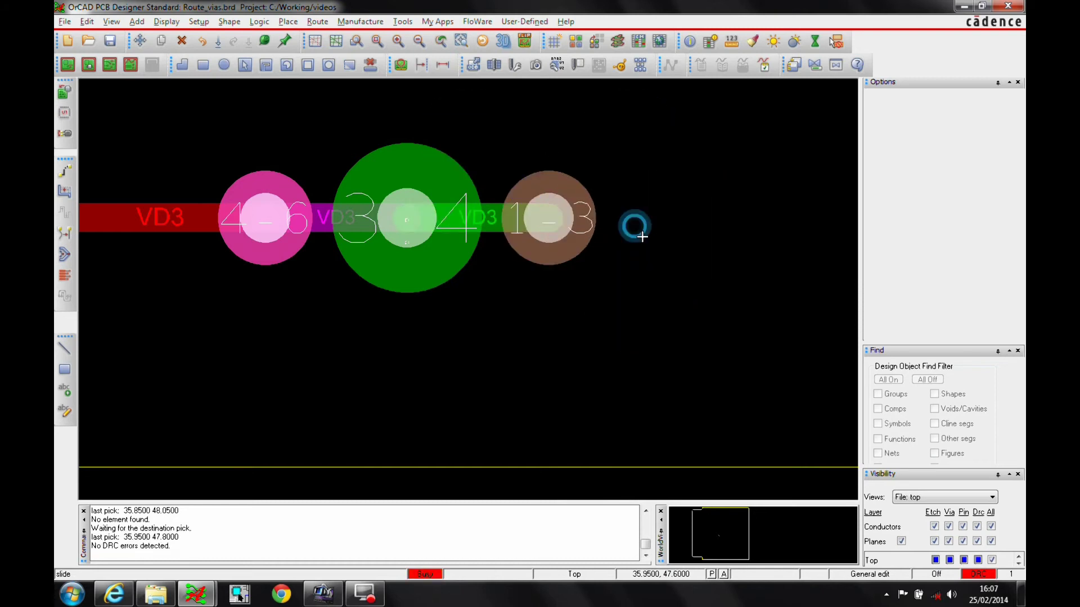
# - Finish the slide and window-select the VD3 vias and trace
pyautogui.rightClick(590, 259)
pyautogui.click(562, 304)
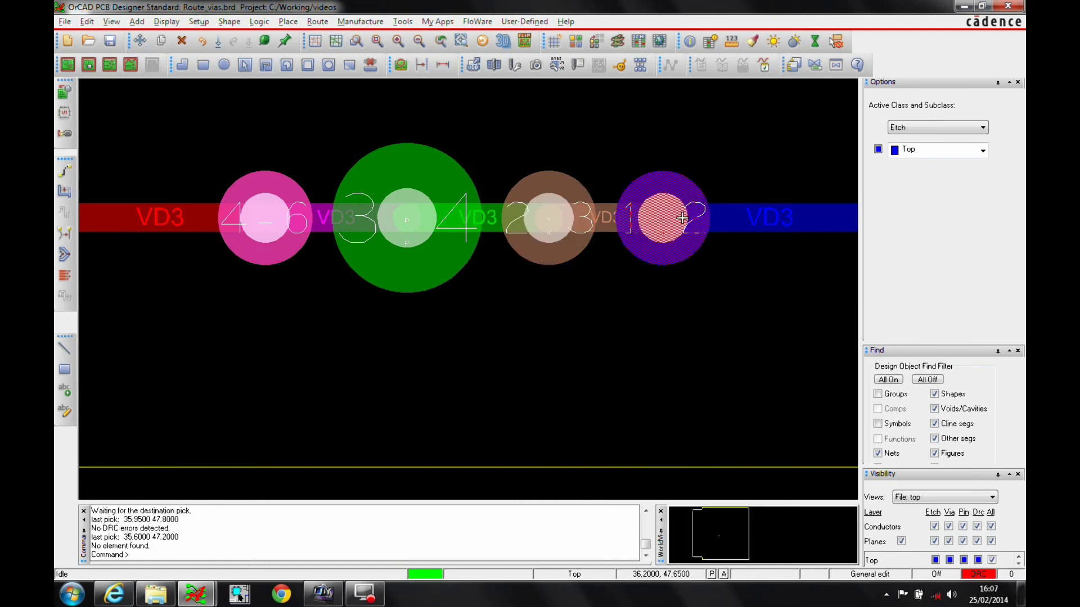
pyautogui.moveTo(176, 332)
pyautogui.mouseDown()
pyautogui.moveTo(265, 318)
pyautogui.moveTo(735, 104)
pyautogui.mouseUp()
# - Show the selected VD3 vias in 3D View and tilt to a side view
pyautogui.rightClick(558, 199)
pyautogui.click(590, 366)
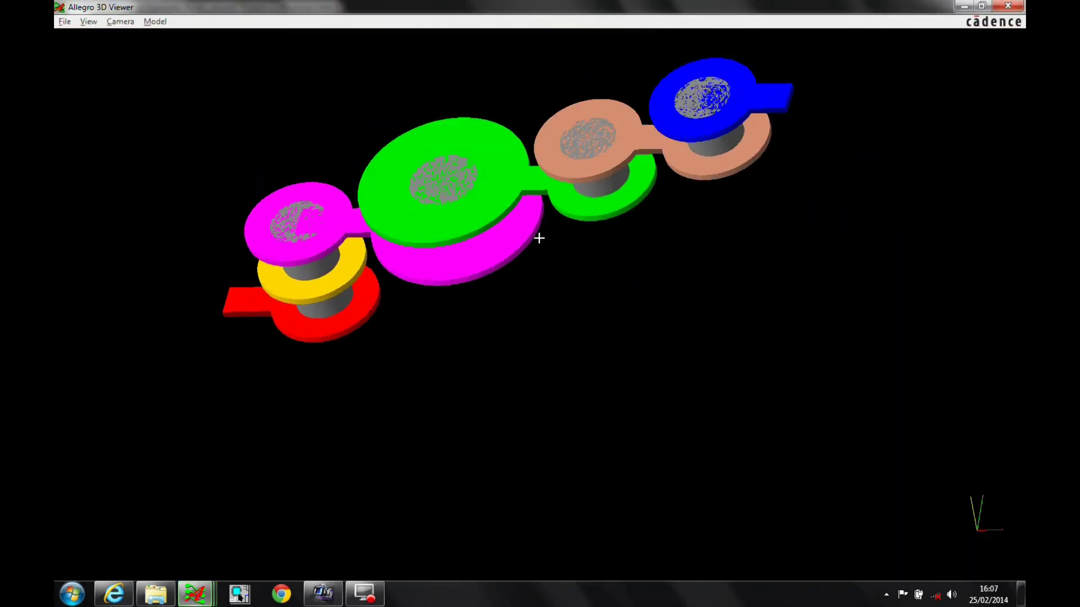
pyautogui.moveTo(538, 239); pyautogui.dragTo(585, 220)
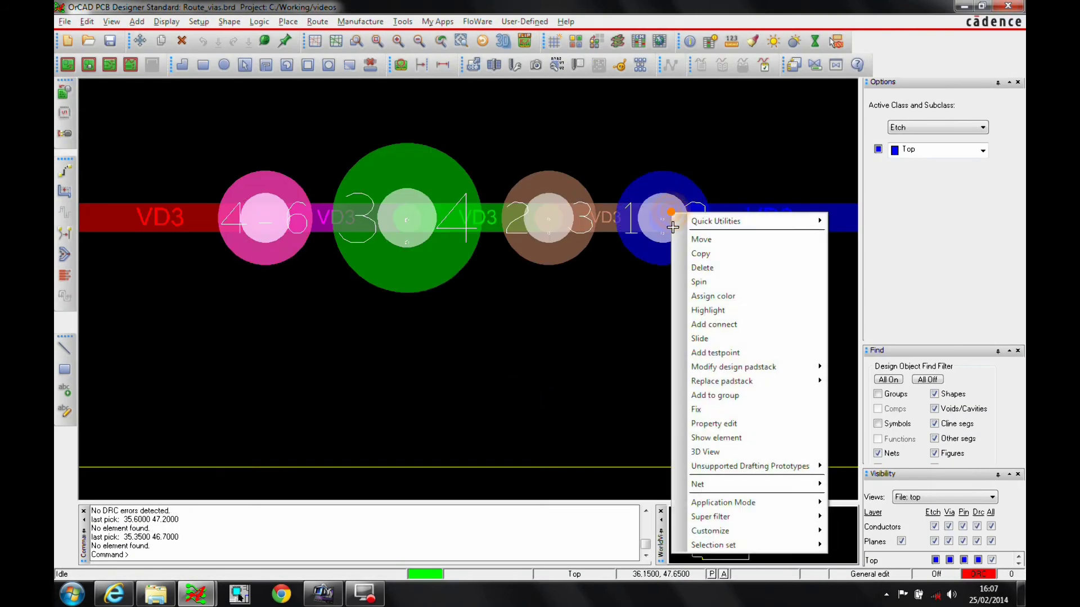
# - Slide the VD3 1–2 via and snap it onto the 2–3 via's centre
pyautogui.click(703, 344)
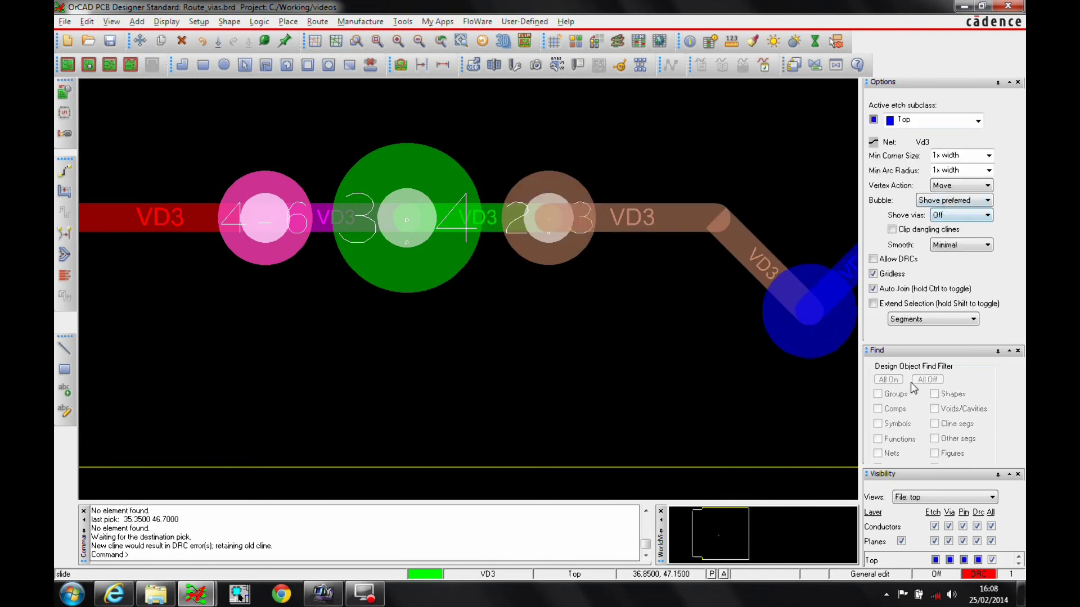
pyautogui.rightClick(548, 219)
pyautogui.moveTo(596, 320)
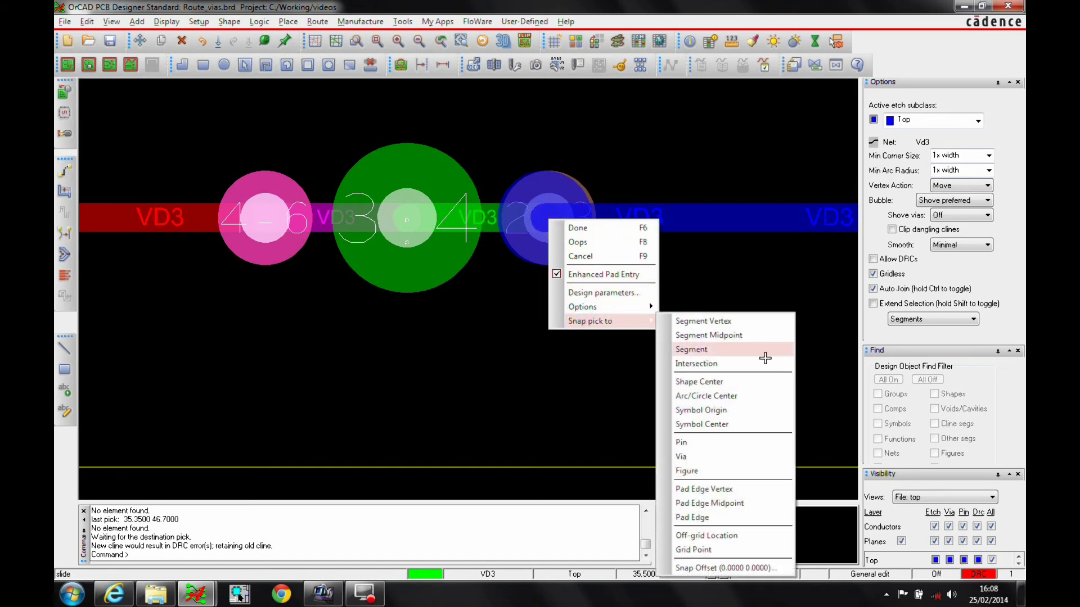
pyautogui.click(691, 455)
pyautogui.rightClick(534, 304)
pyautogui.click(492, 296)
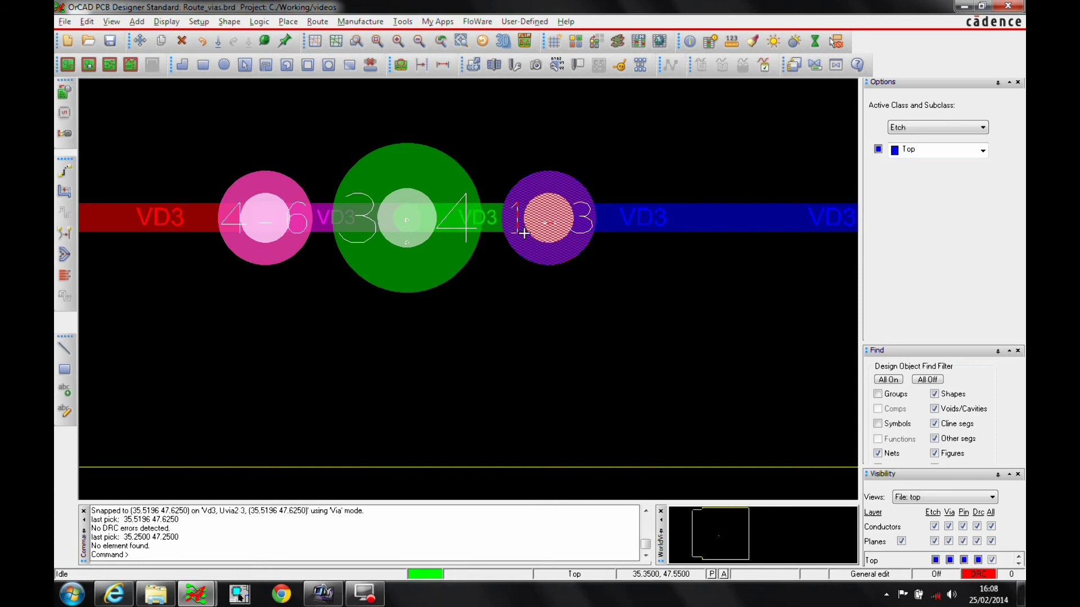
# - Select the stacked VD3 vias, check them edge-on in 3D View, and close the viewer
pyautogui.moveTo(210, 331); pyautogui.dragTo(604, 138)
pyautogui.rightClick(522, 232)
pyautogui.click(562, 395)
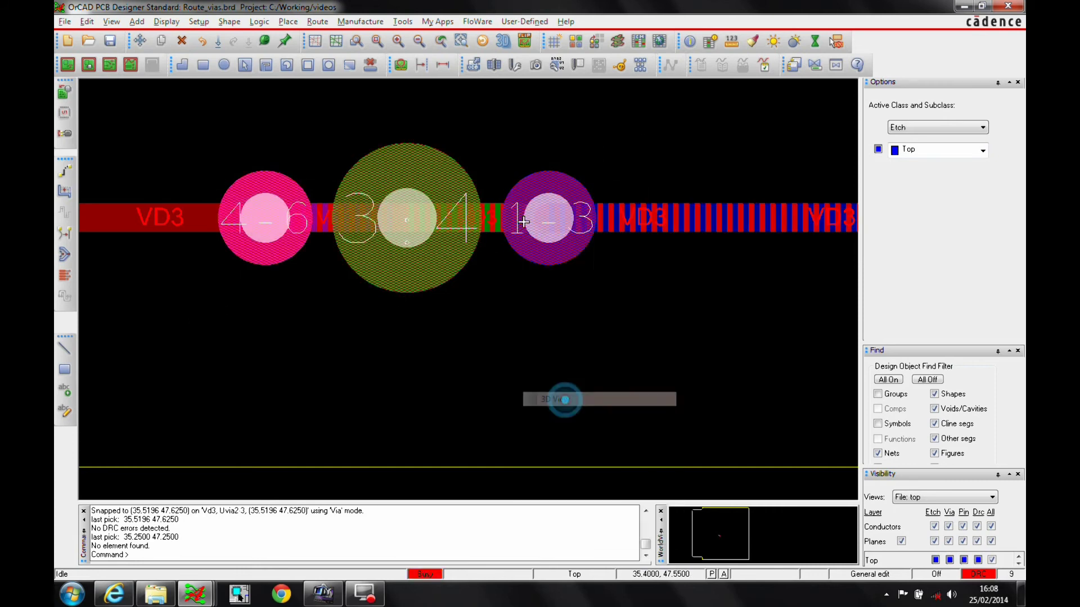
pyautogui.scroll(-5, 529, 303)
pyautogui.moveTo(547, 313); pyautogui.dragTo(616, 178)
pyautogui.click(1016, 6)
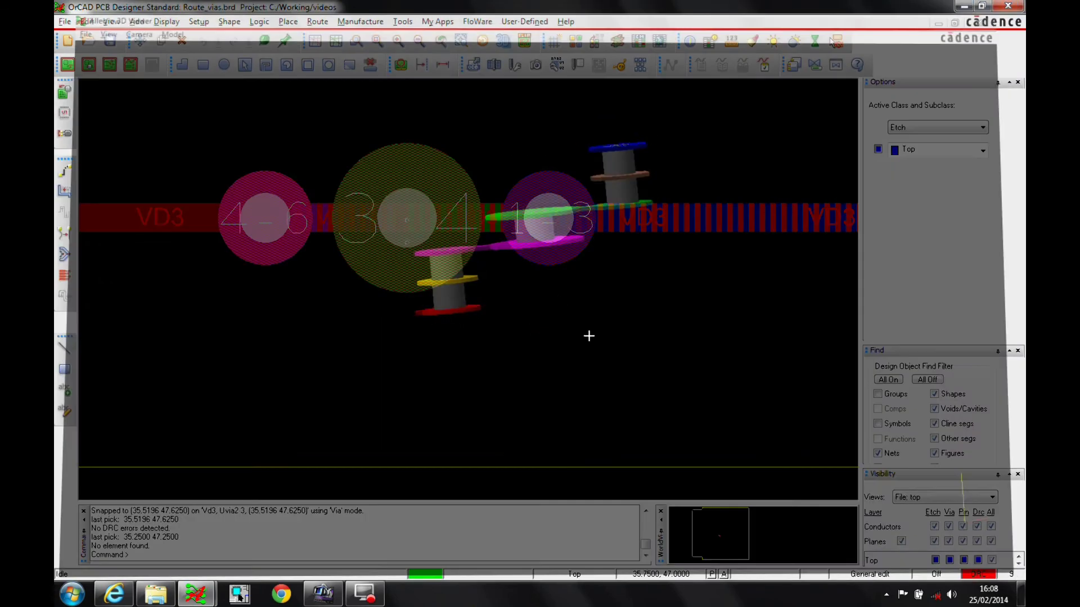
pyautogui.scroll(-3, 583, 335)
# - Route VD5 from its Bottom trace end through a via up to Top, ending at the right-hand pad
pyautogui.scroll(-2, 530, 342)
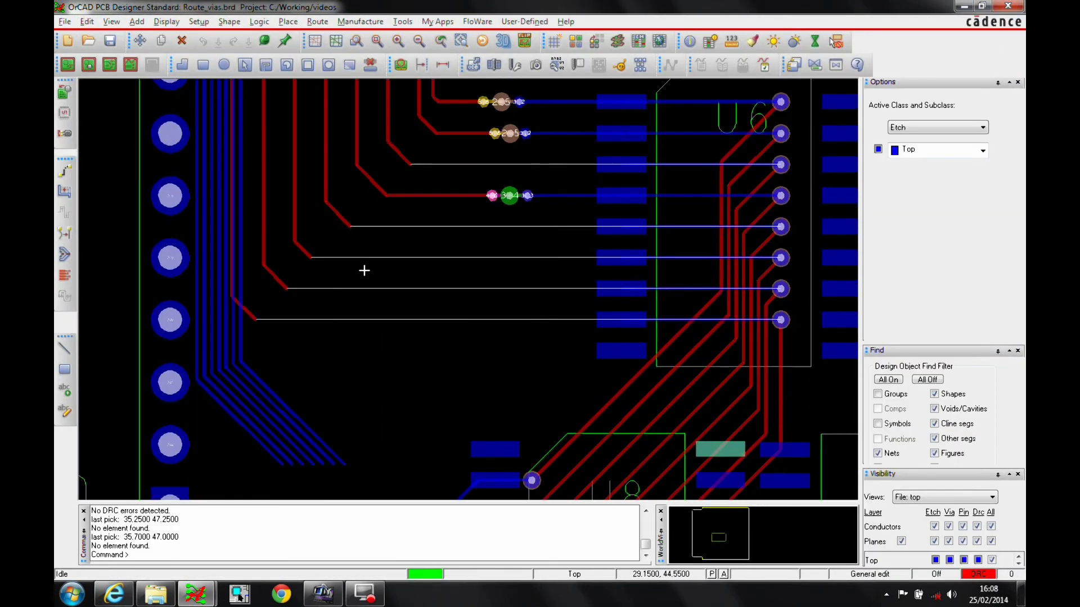
pyautogui.scroll(1, 265, 221)
pyautogui.click(64, 171)
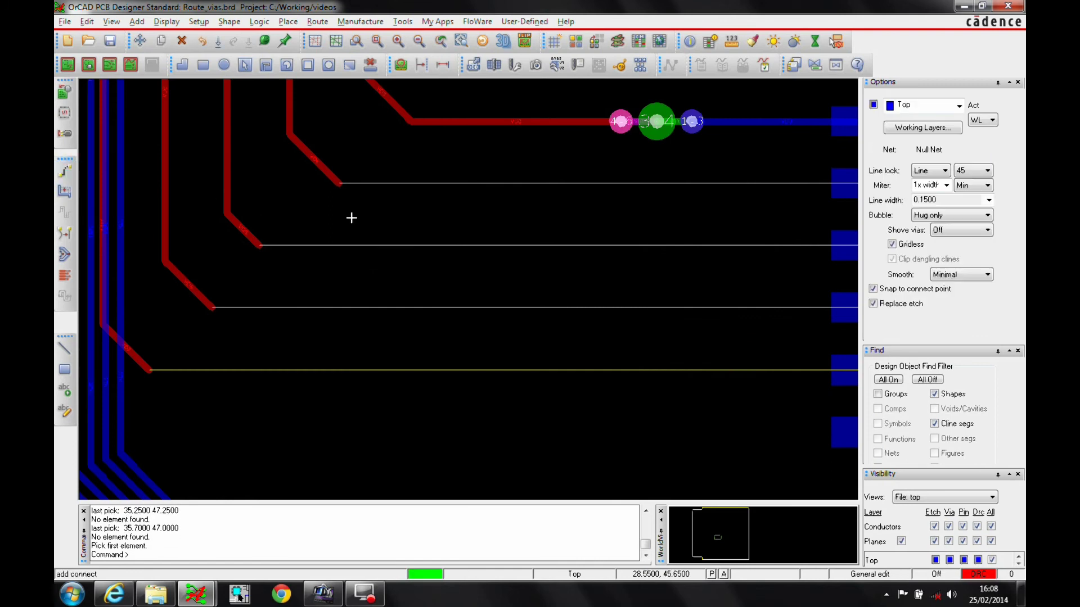
pyautogui.click(265, 244)
pyautogui.doubleClick(479, 246)
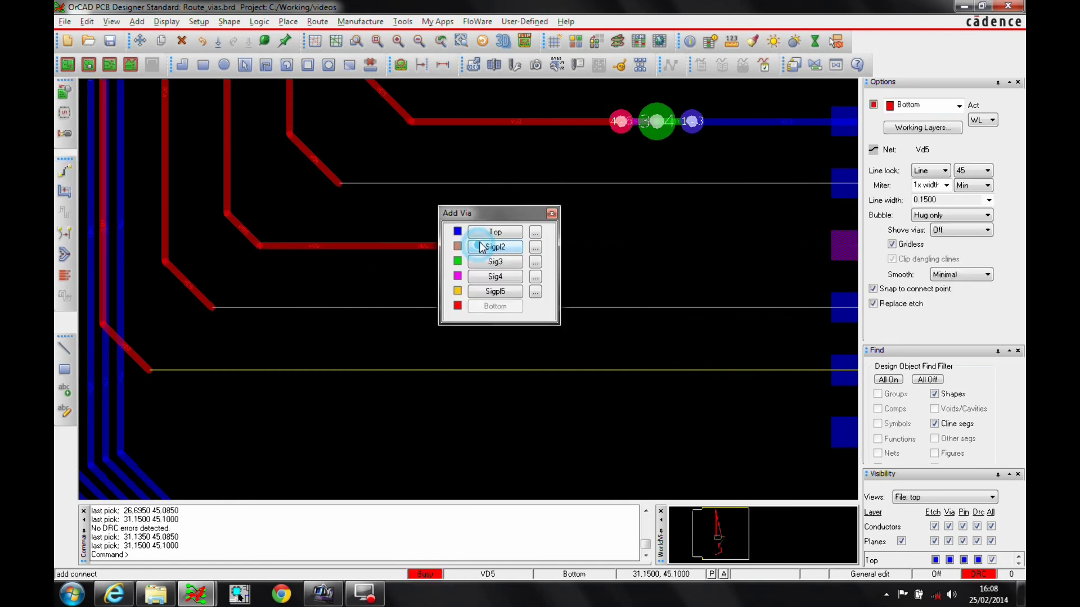
pyautogui.click(506, 228)
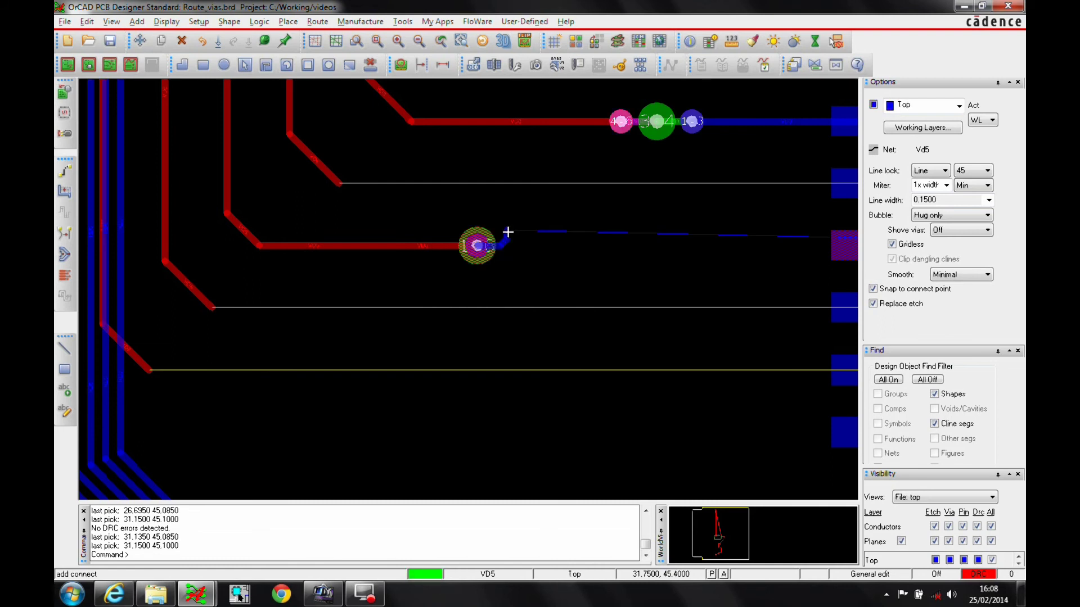
pyautogui.click(848, 245)
pyautogui.rightClick(763, 287)
pyautogui.click(790, 294)
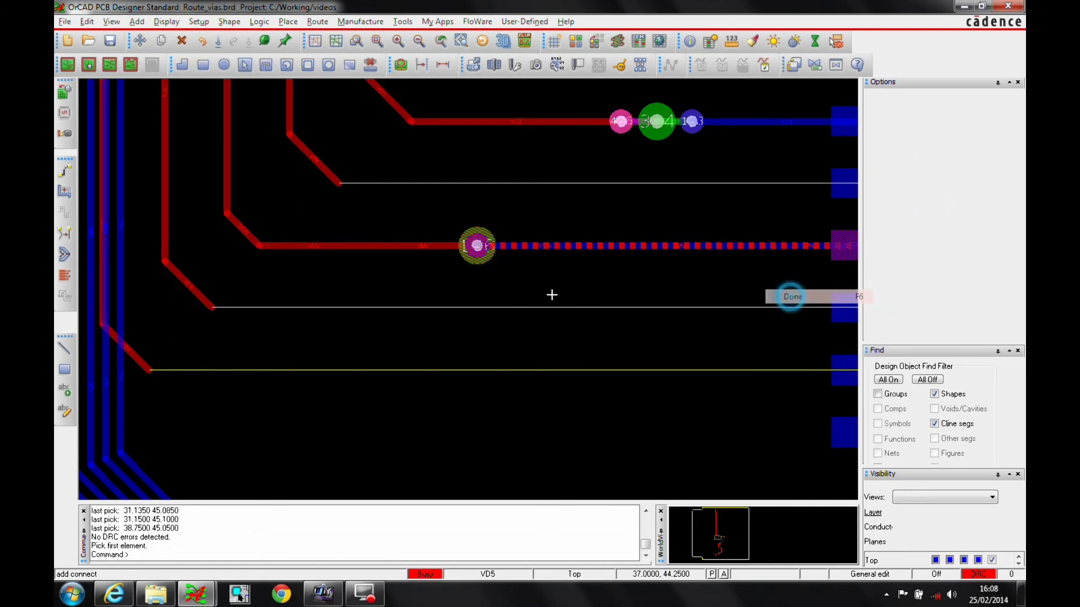
# - Select the new VD5 via and trace and show the via stack in 3D View
pyautogui.scroll(1, 483, 258)
pyautogui.moveTo(392, 289)
pyautogui.mouseDown()
pyautogui.moveTo(552, 198)
pyautogui.moveTo(525, 178)
pyautogui.mouseUp()
pyautogui.rightClick(471, 234)
pyautogui.click(514, 411)
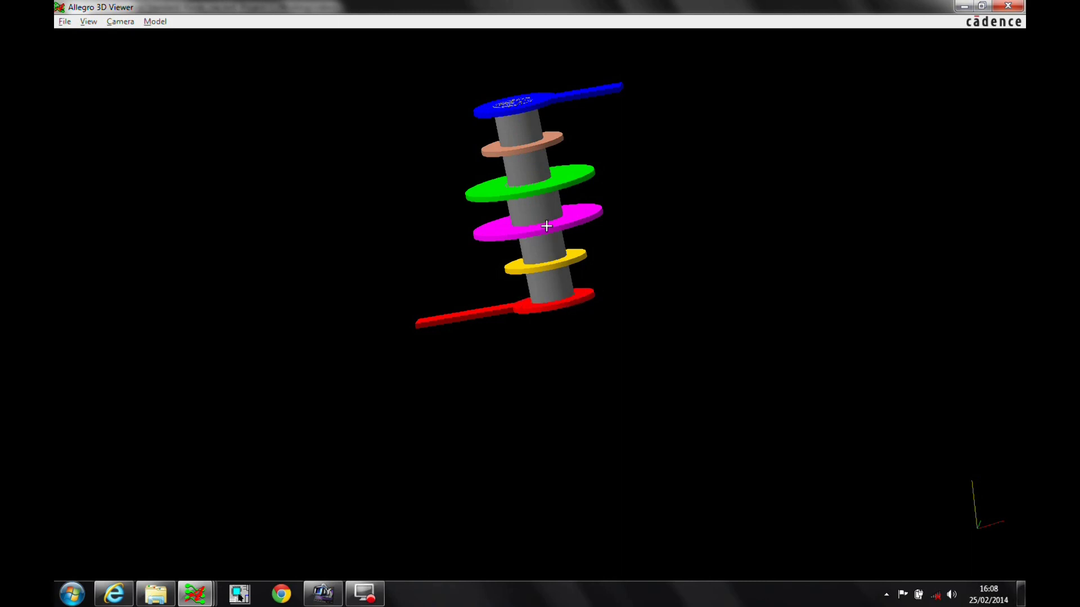
# - Close the 3D Viewer, clear the via highlight, and restore Constraint Manager
pyautogui.click(1007, 5)
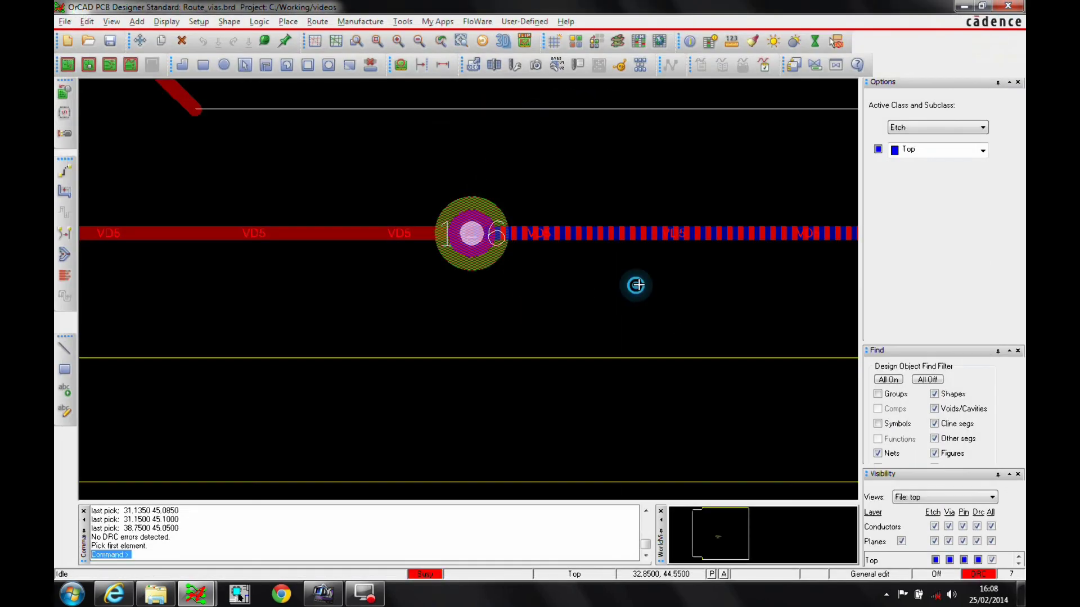
pyautogui.click(636, 285)
pyautogui.moveTo(196, 594)
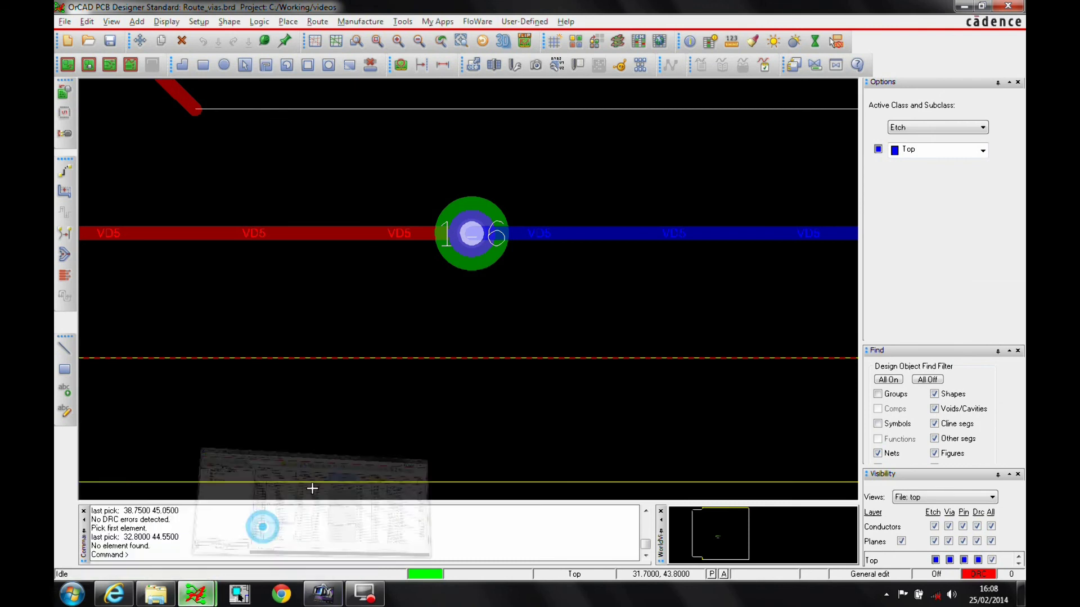
pyautogui.click(308, 489)
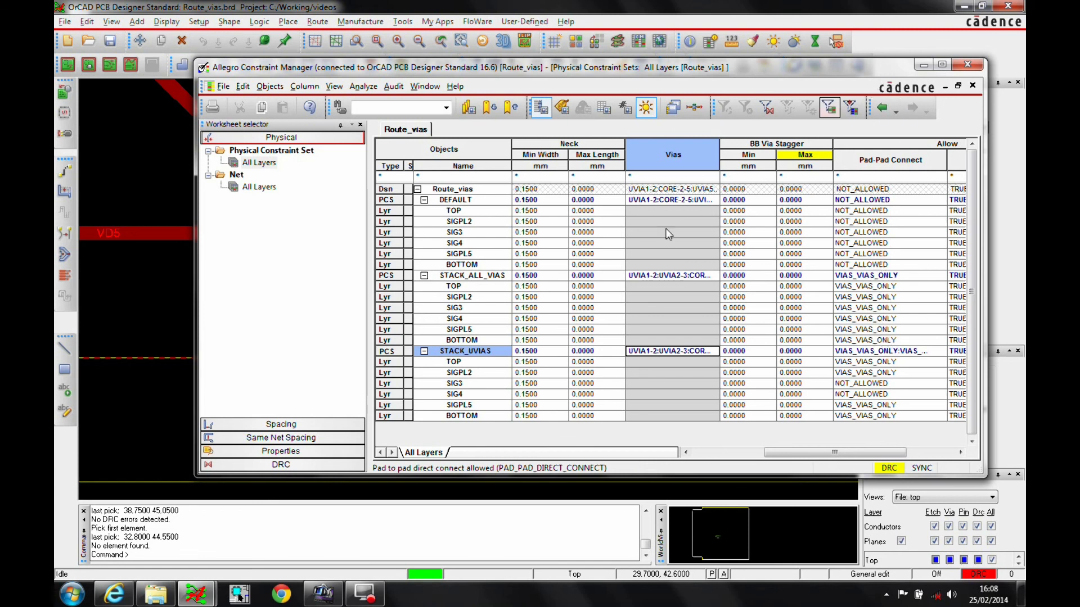
# - Show the constraint sets' Same Net Spacing via rules, scrolled to the BB Via To columns
pyautogui.click(273, 438)
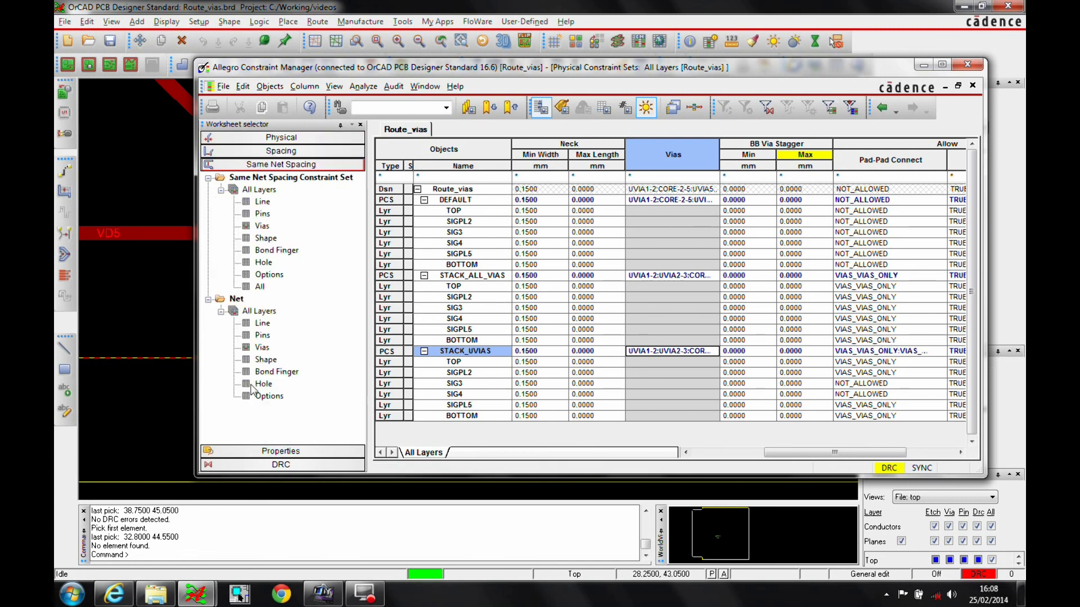
pyautogui.click(262, 347)
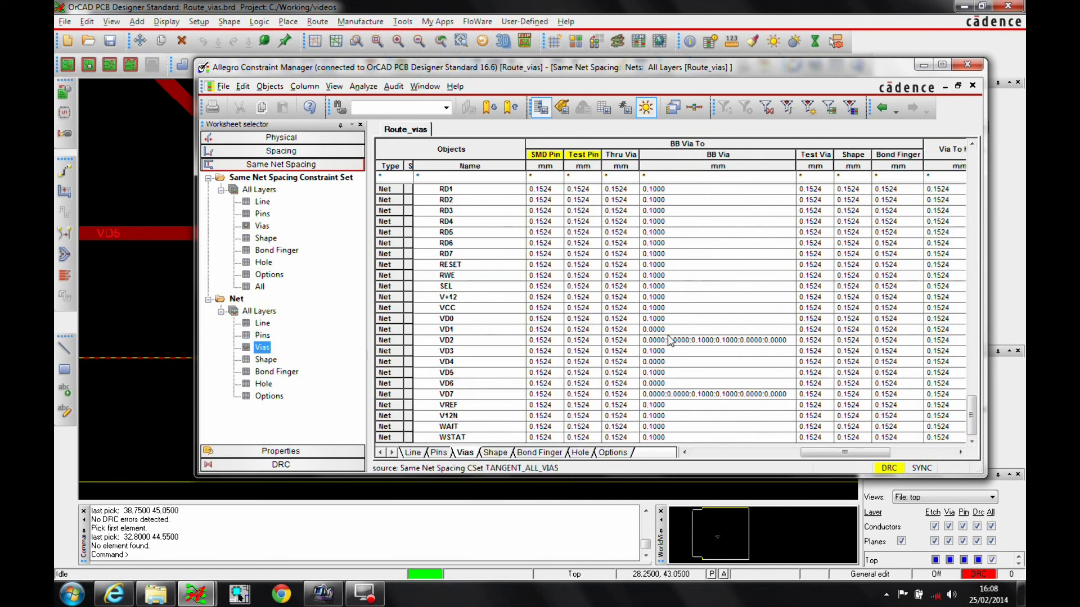
pyautogui.click(261, 226)
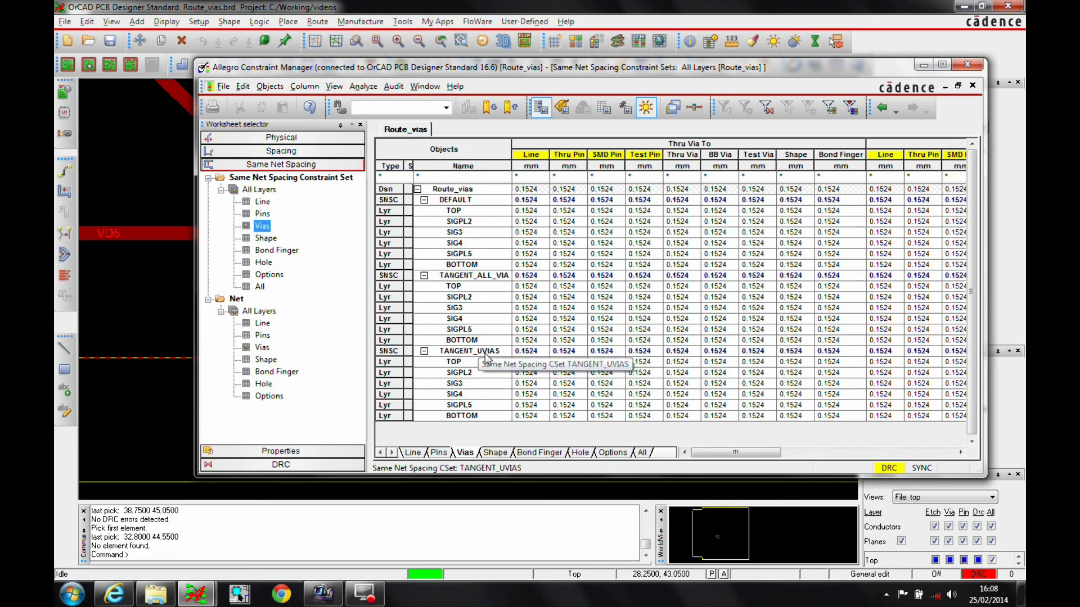
pyautogui.moveTo(735, 452); pyautogui.dragTo(787, 462)
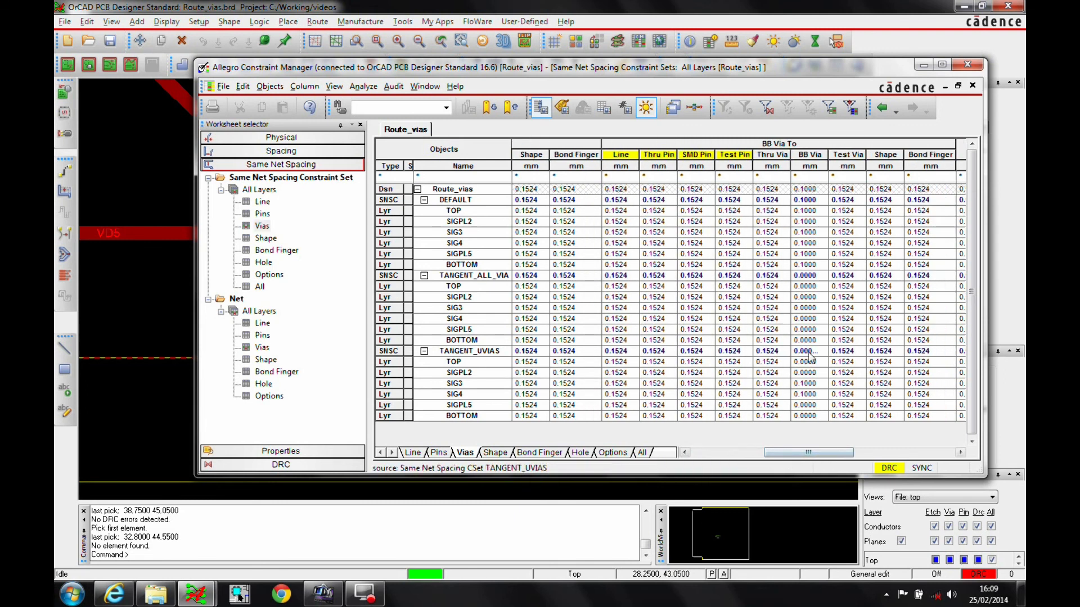